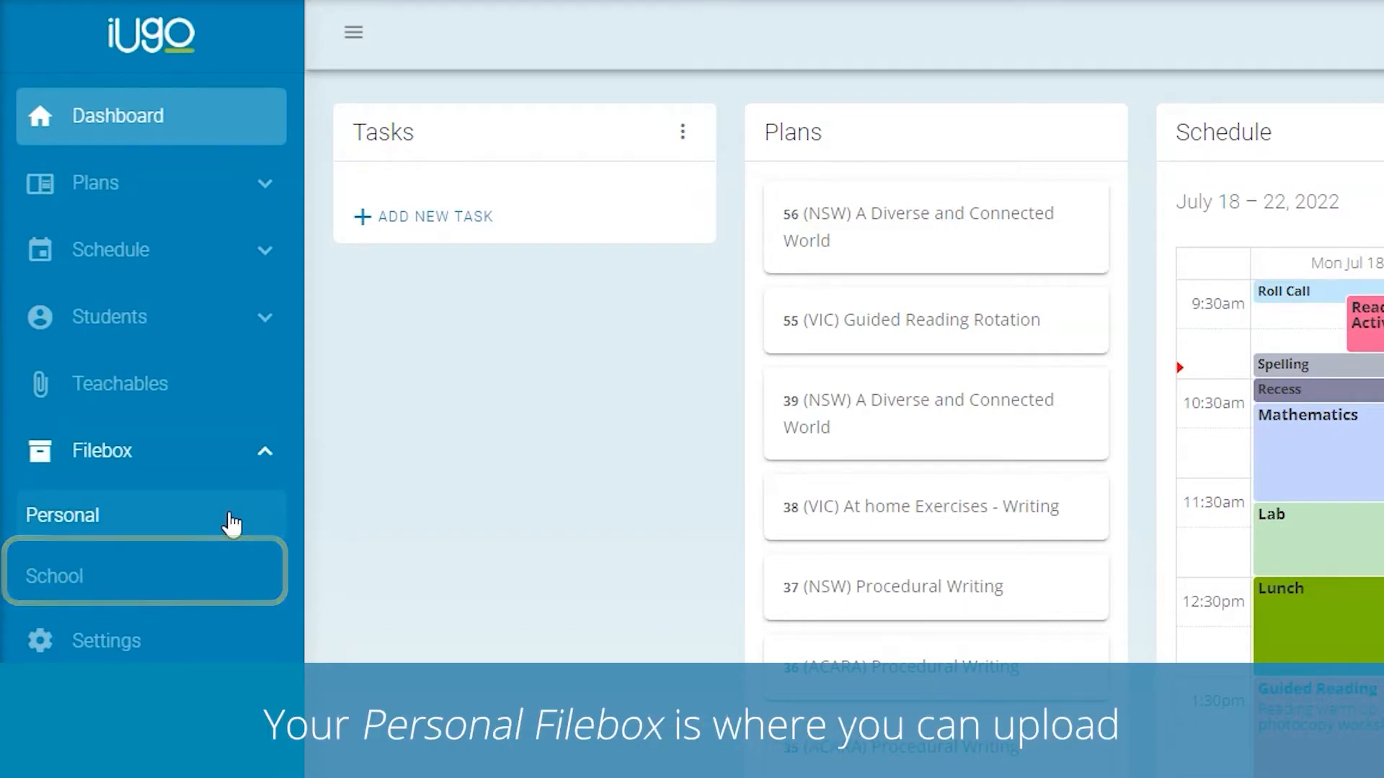
Step: Open the Personal Filebox and the School Filebox in turn to view their contents
{"action": "left_click", "coordinate": [232, 525]}
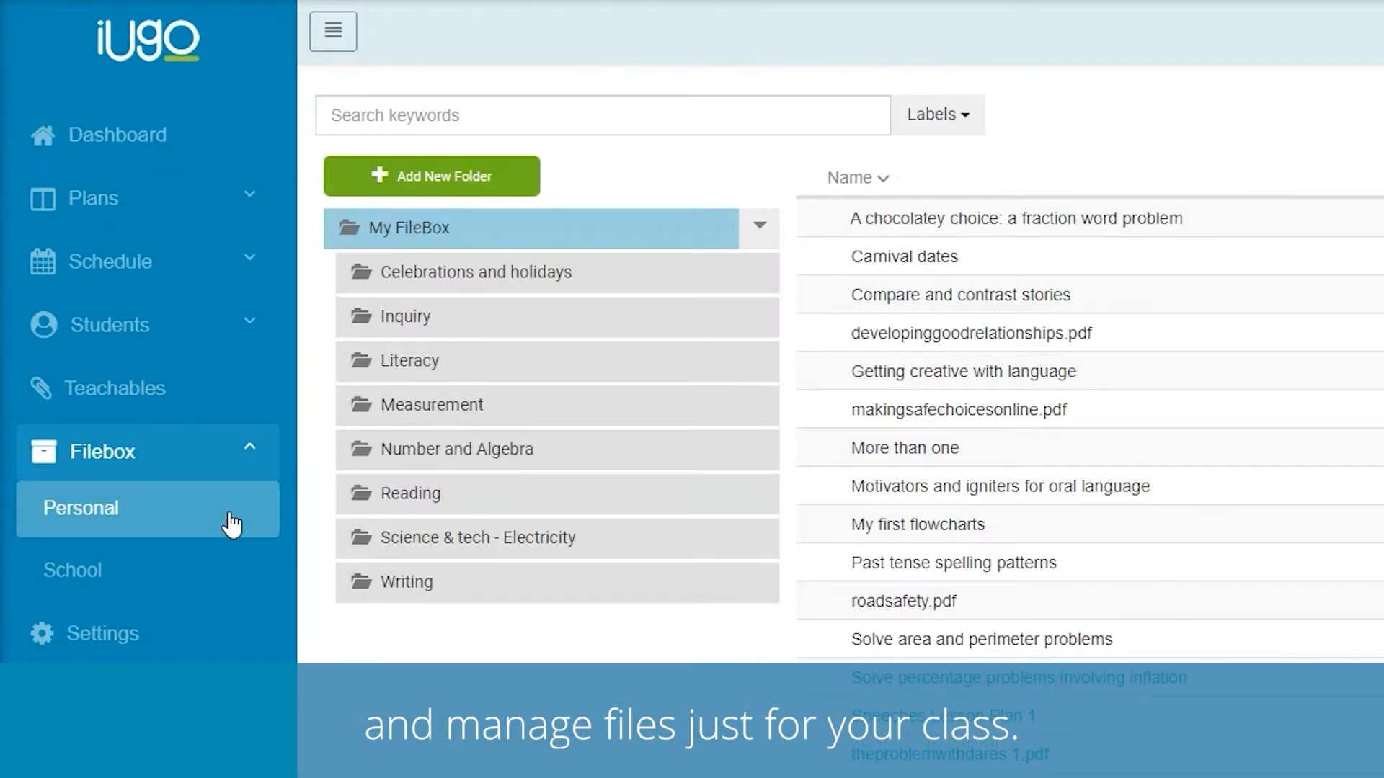
{"action": "left_click", "coordinate": [209, 576]}
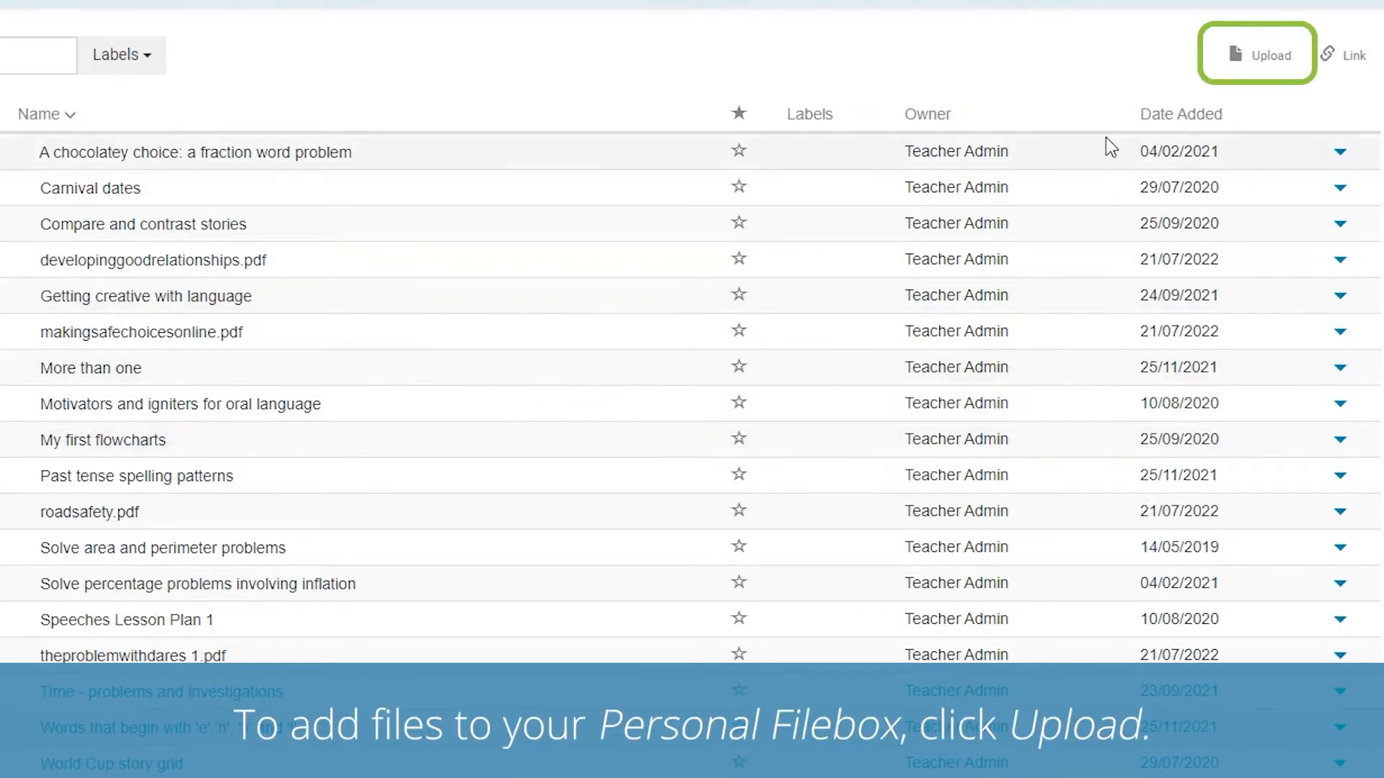
Step: Upload the-problem-with-dares (1).pdf and number-poem-1.pdf from the Downloads folder to the Personal Filebox
{"action": "left_click", "coordinate": [1289, 58]}
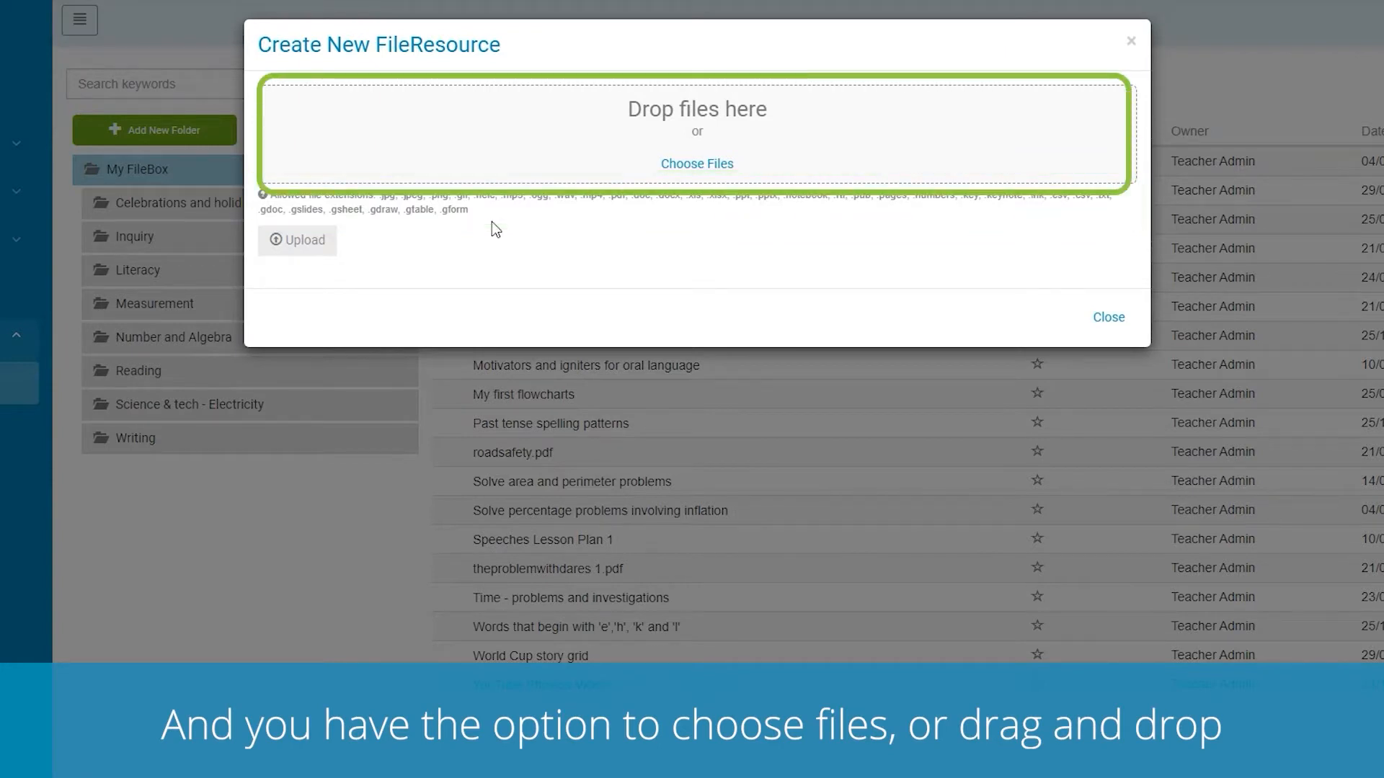
{"action": "left_click", "coordinate": [694, 171]}
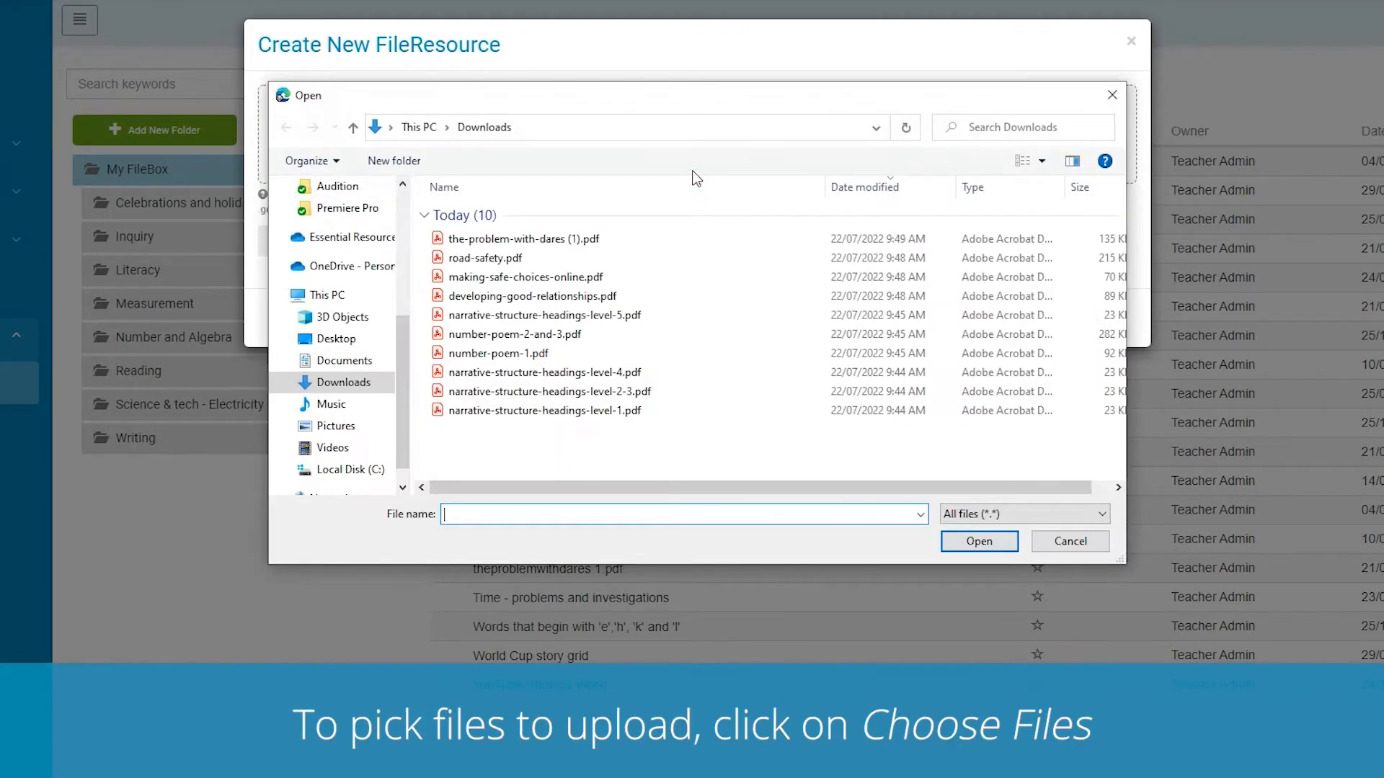
{"action": "left_click", "coordinate": [592, 240]}
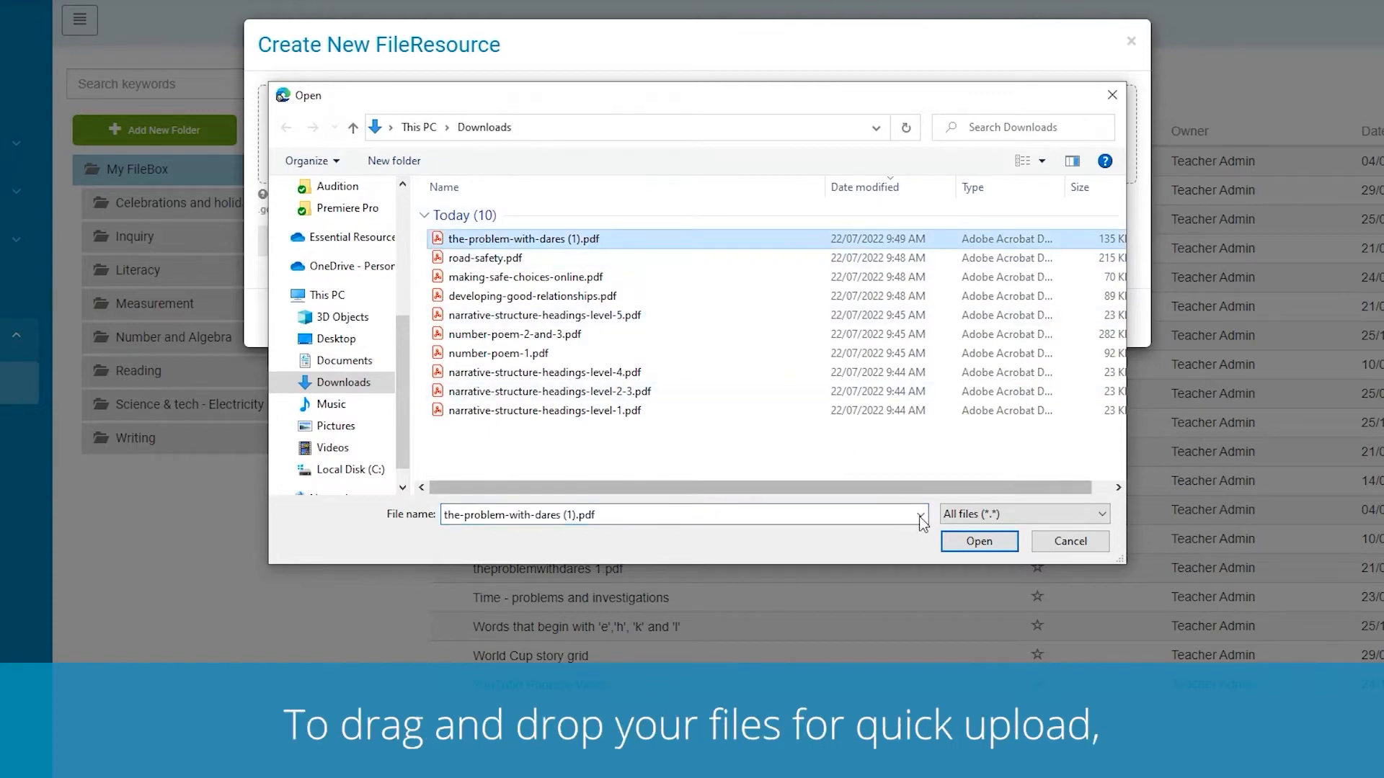
{"action": "left_click", "coordinate": [949, 539]}
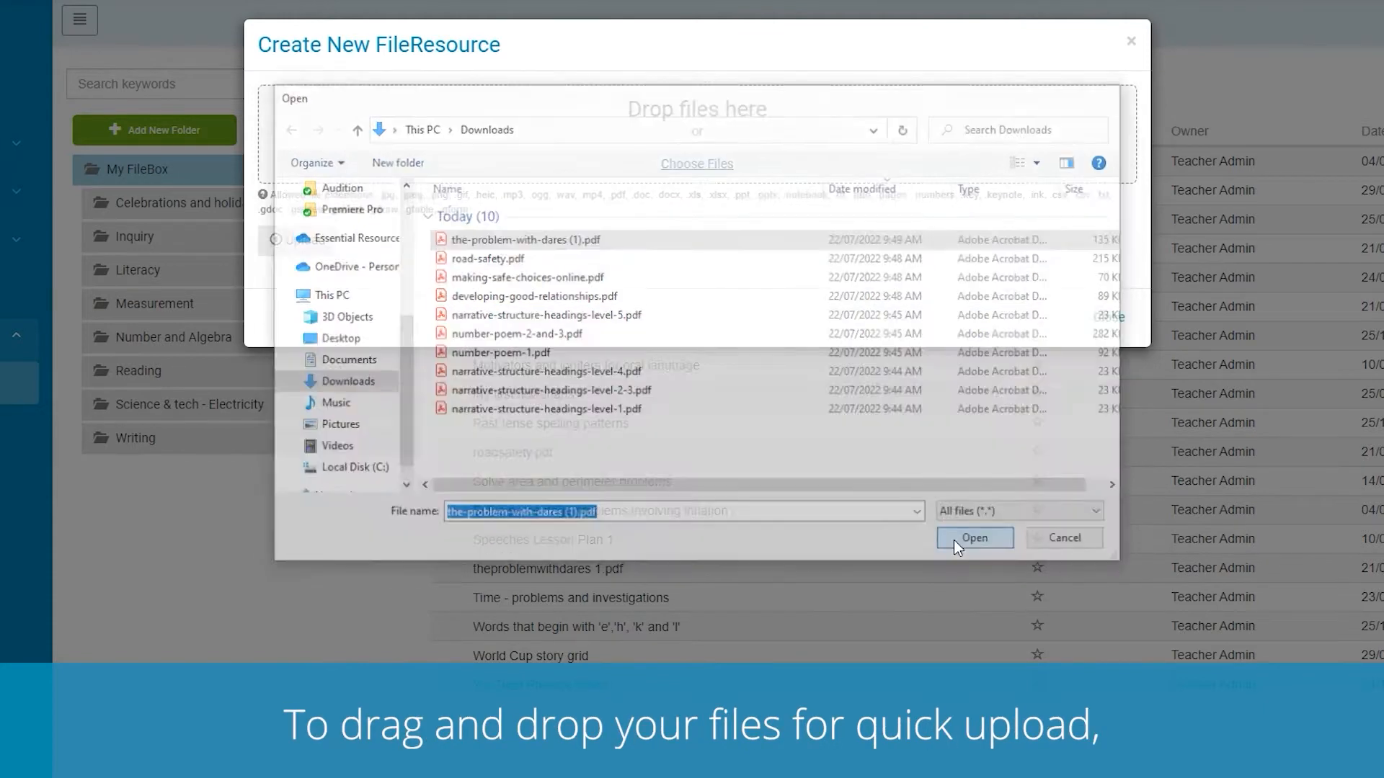
{"action": "left_click_drag", "start_coordinate": [75, 378], "coordinate": [599, 157]}
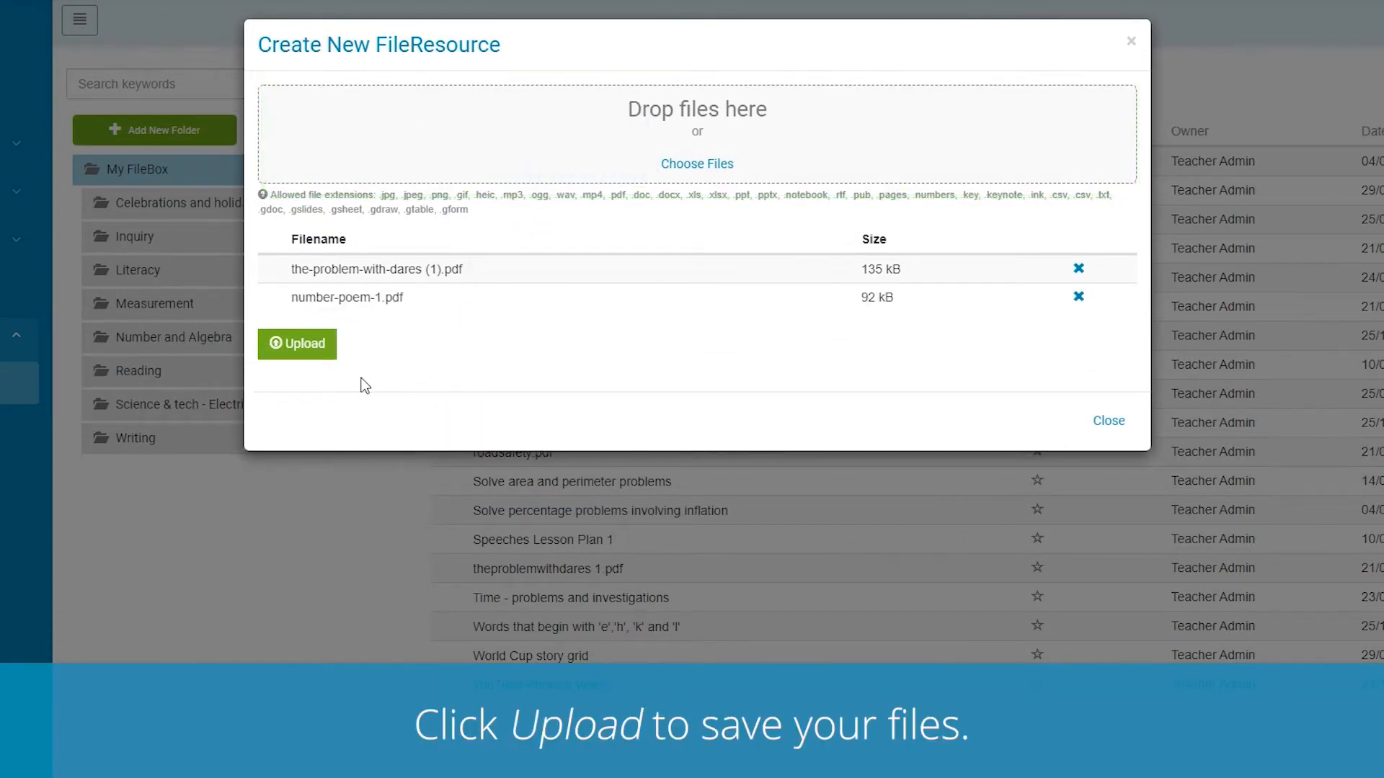
{"action": "left_click", "coordinate": [311, 359]}
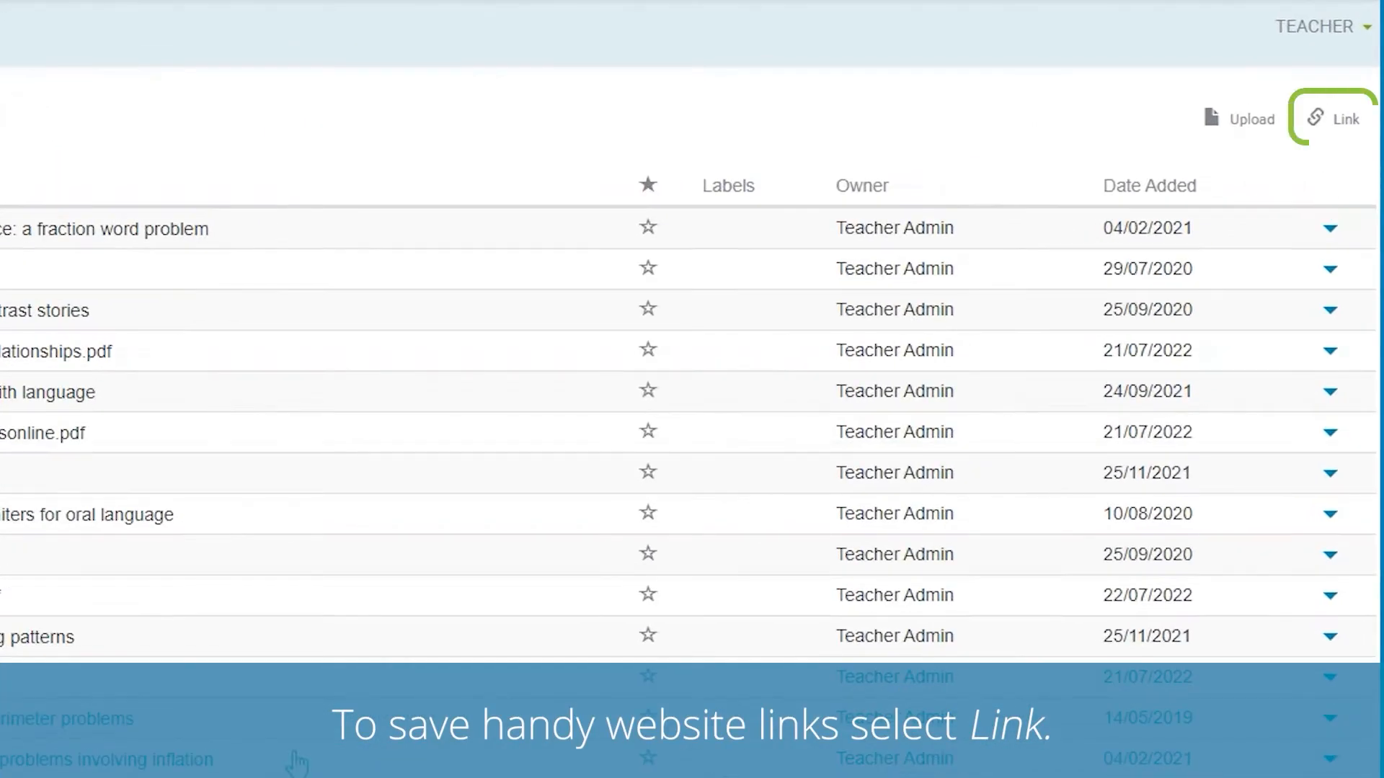
{"action": "left_click", "coordinate": [1340, 121]}
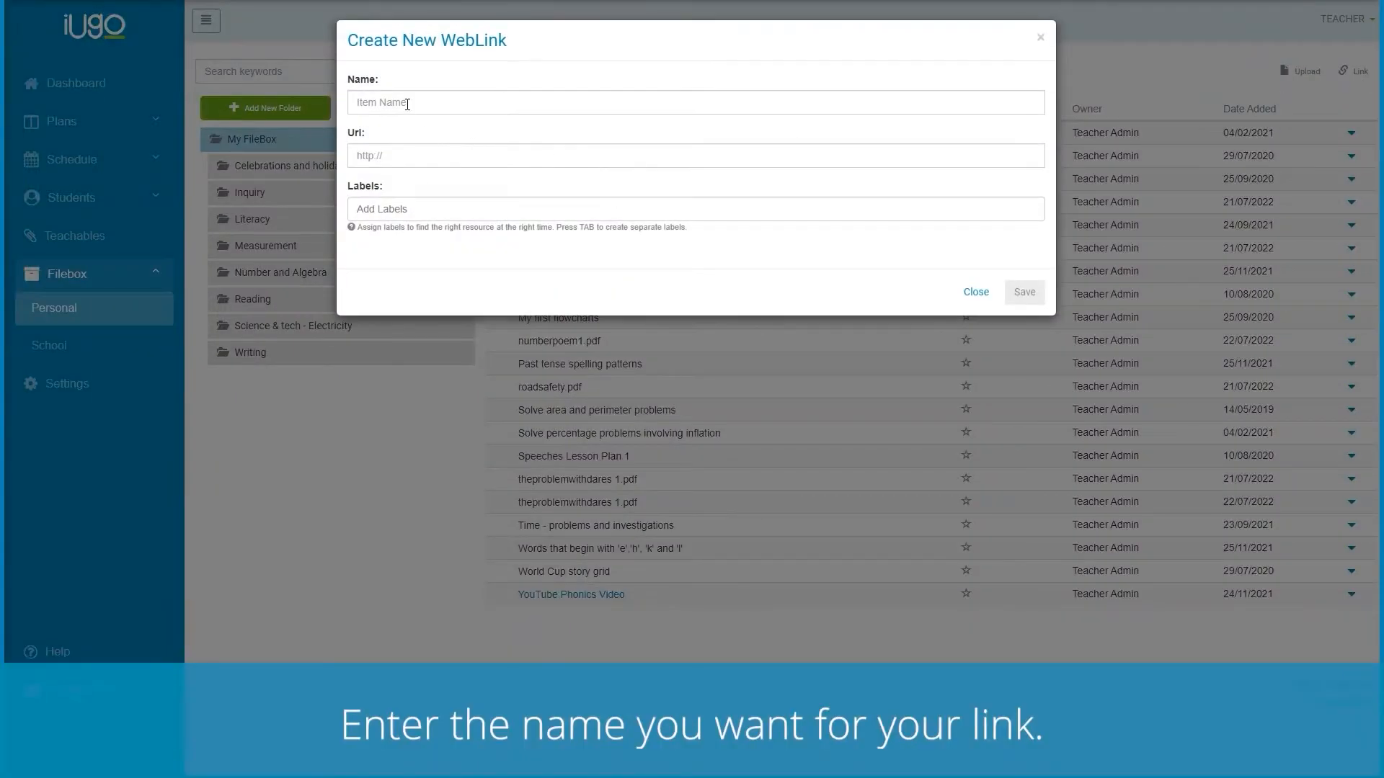
{"action": "left_click", "coordinate": [407, 103]}
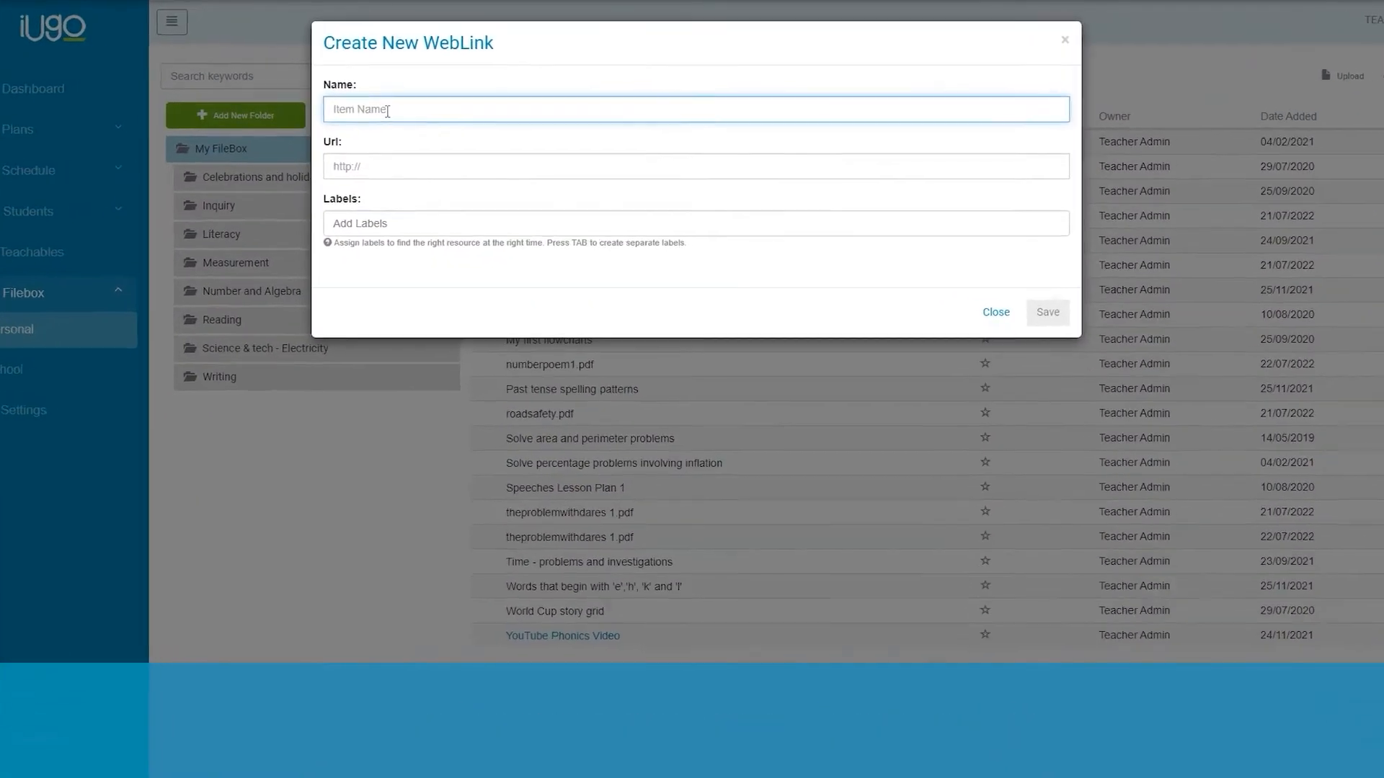
{"action": "type", "text": "Story Exercise"}
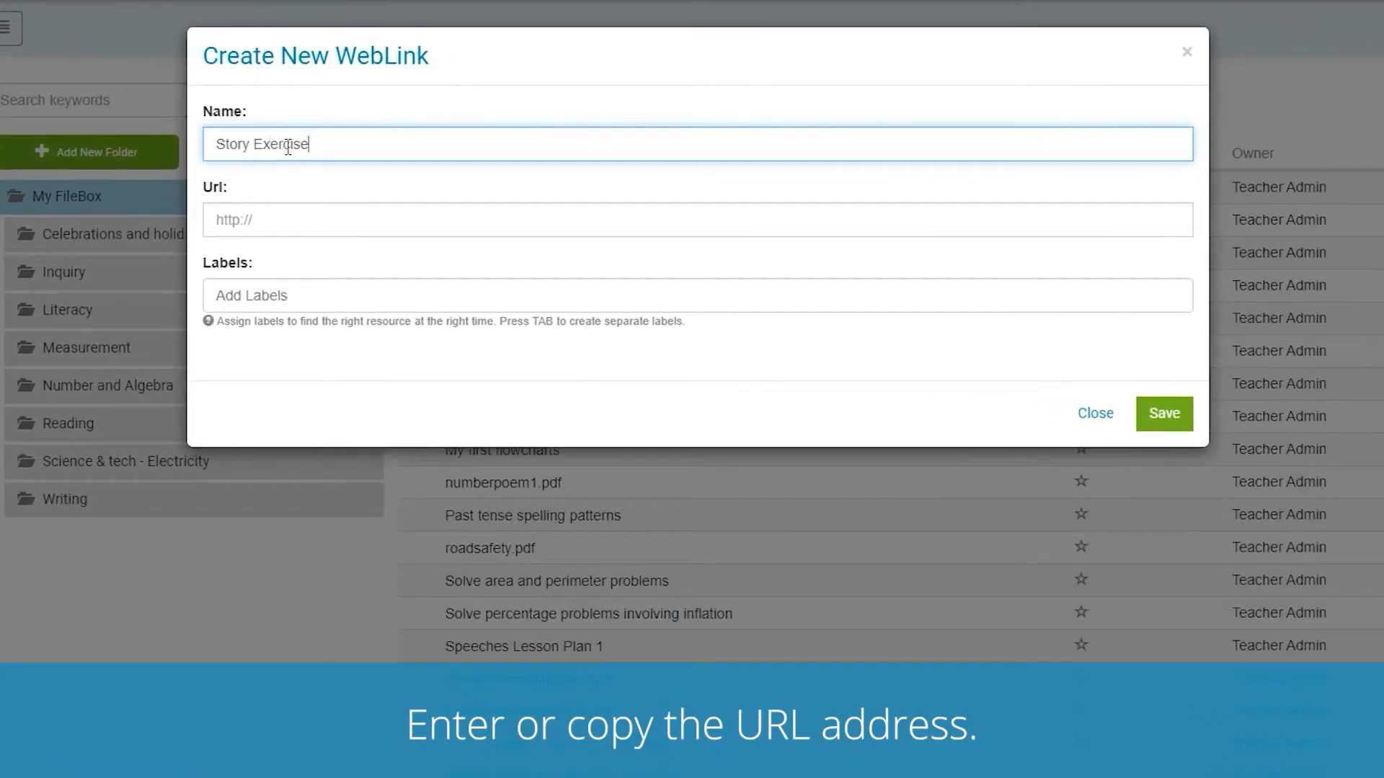
{"action": "left_click", "coordinate": [299, 219]}
{"action": "type", "text": "https://www.youtube.com/watch?v=h09jcZdQgPU"}
{"action": "left_click", "coordinate": [324, 260]}
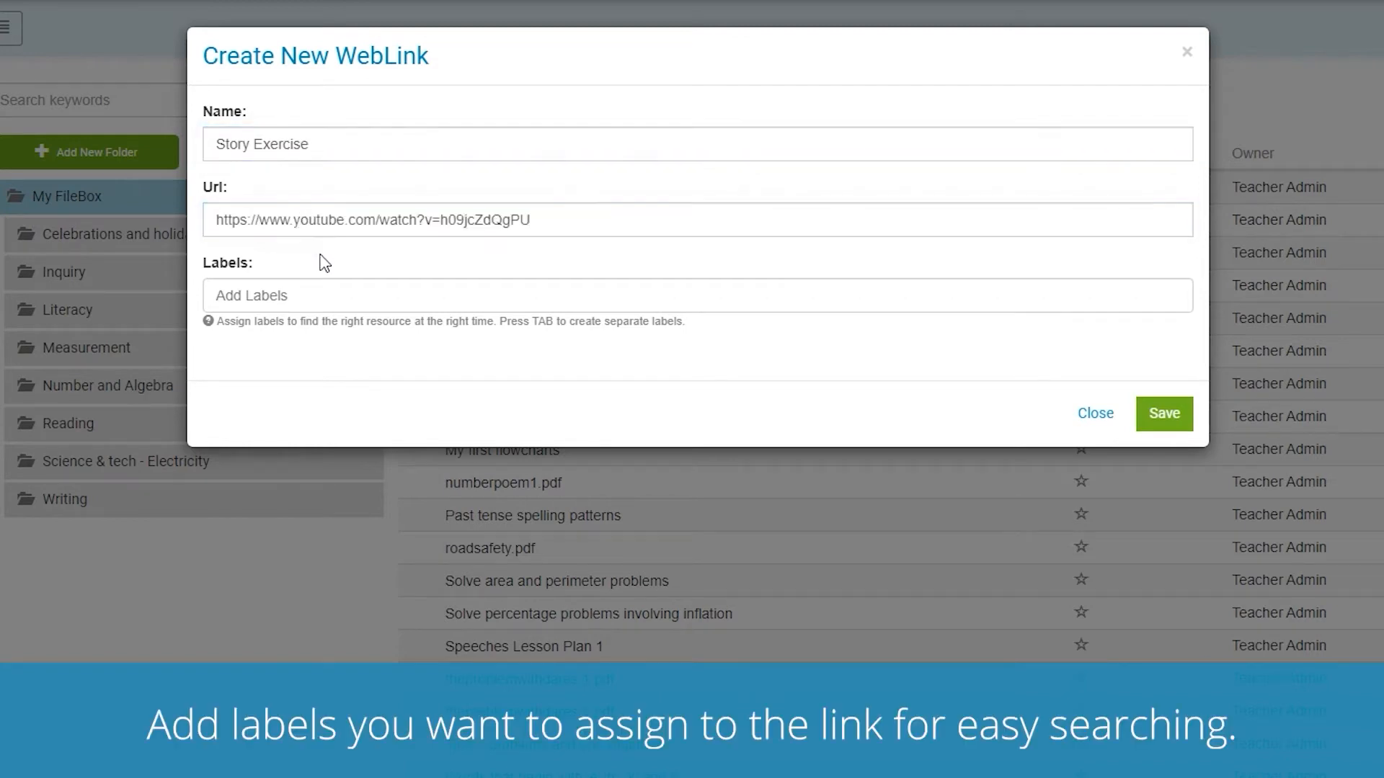
Step: Add the separate labels "story exercise" and "storyseekers" to the web link and save it
{"action": "left_click", "coordinate": [292, 304]}
{"action": "type", "text": "story exercise"}
{"action": "key", "text": "Tab"}
{"action": "type", "text": "story"}
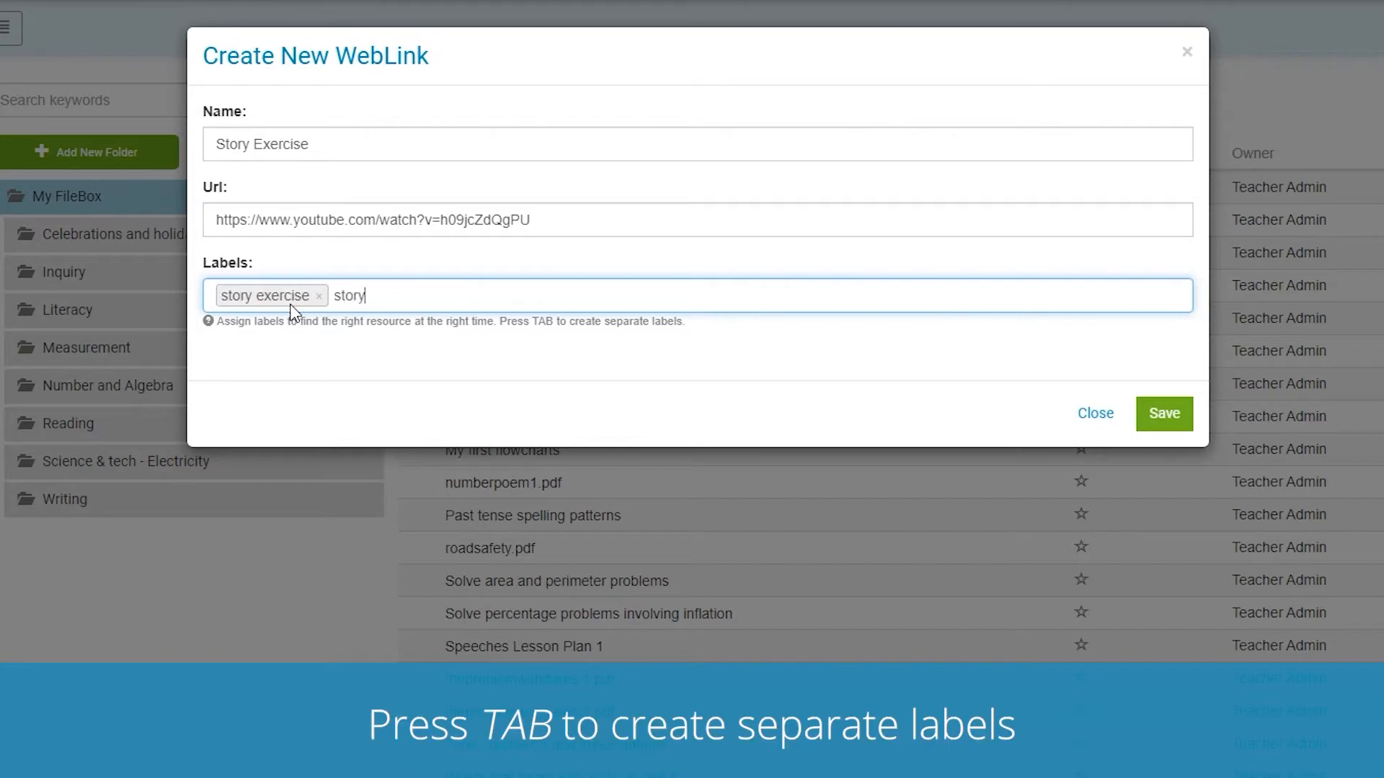
{"action": "type", "text": "seekers"}
{"action": "key", "text": "Tab"}
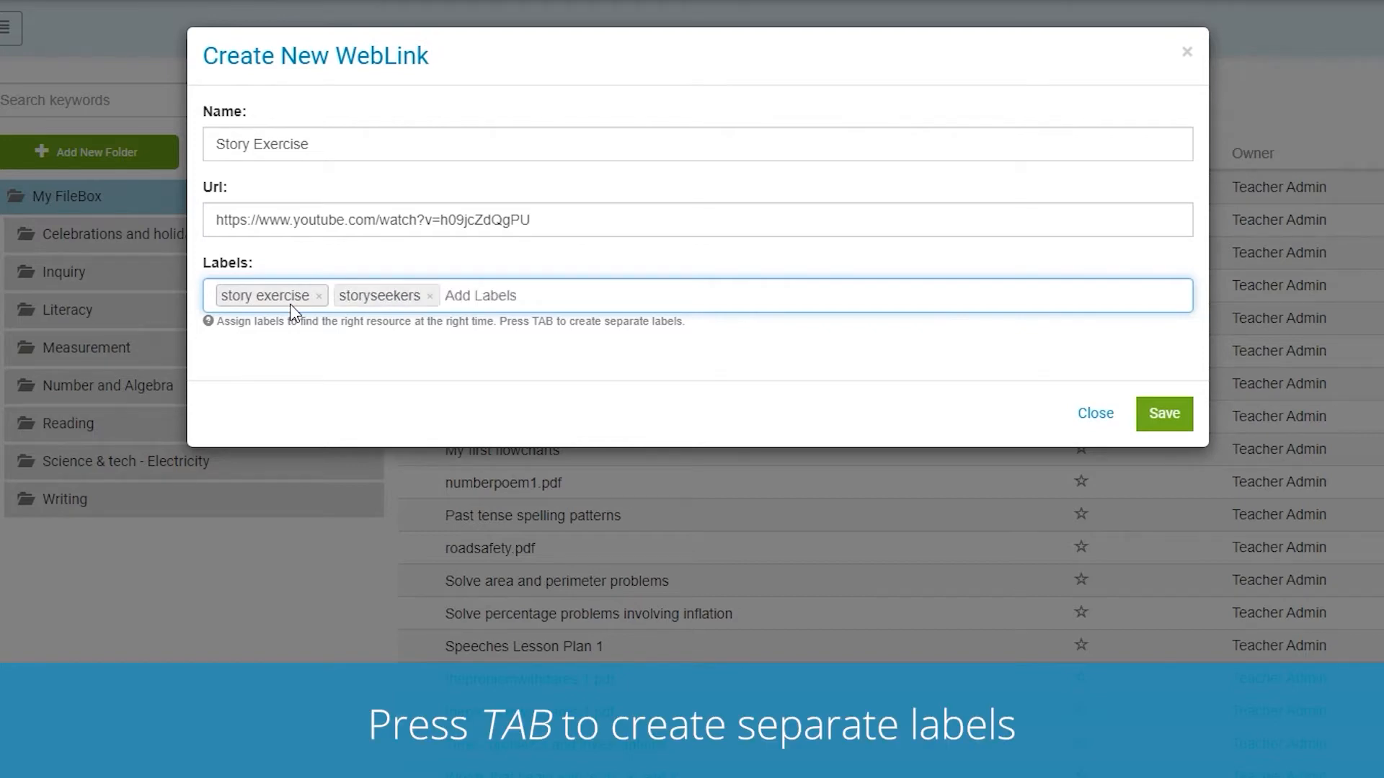
{"action": "left_click", "coordinate": [1150, 413]}
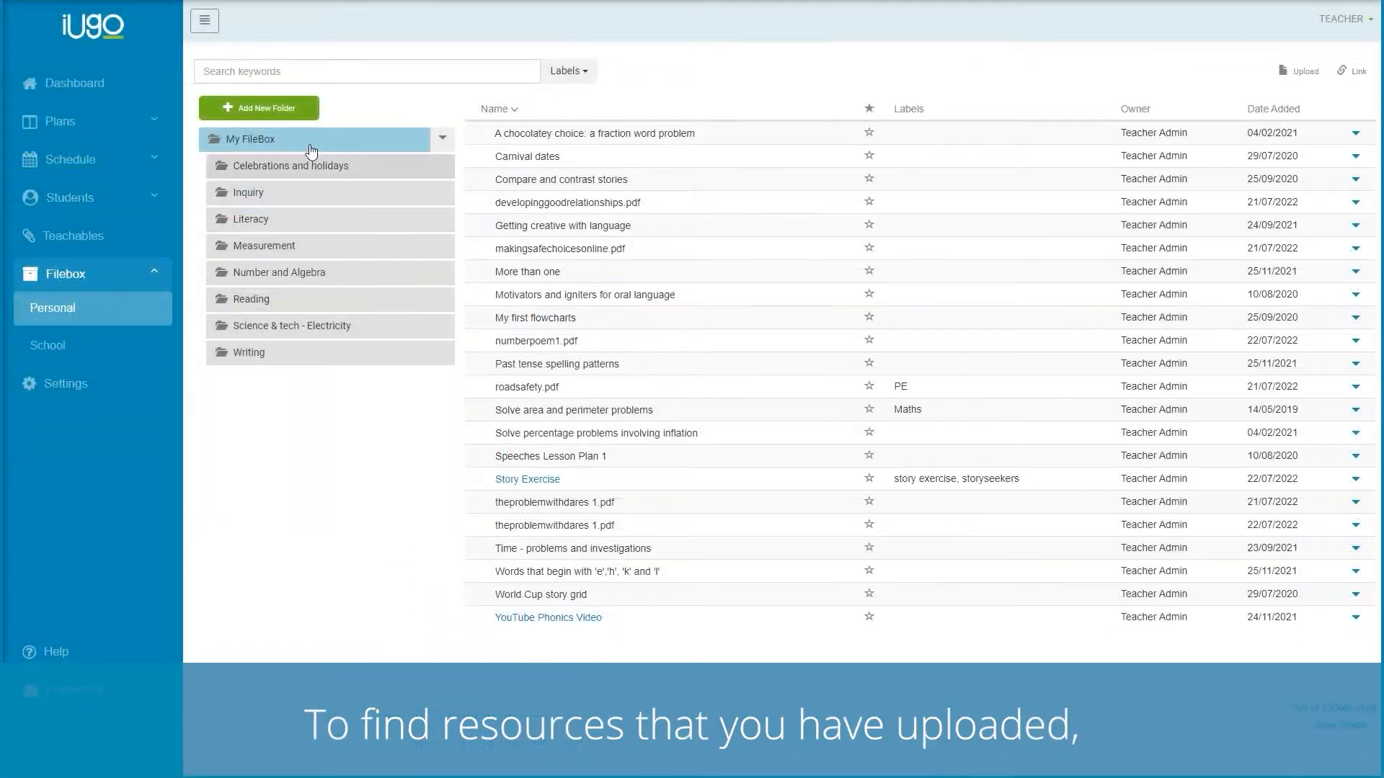
Step: Search the Personal Filebox for "Story" and clear the search
{"action": "left_click", "coordinate": [292, 72]}
{"action": "type", "text": "Story"}
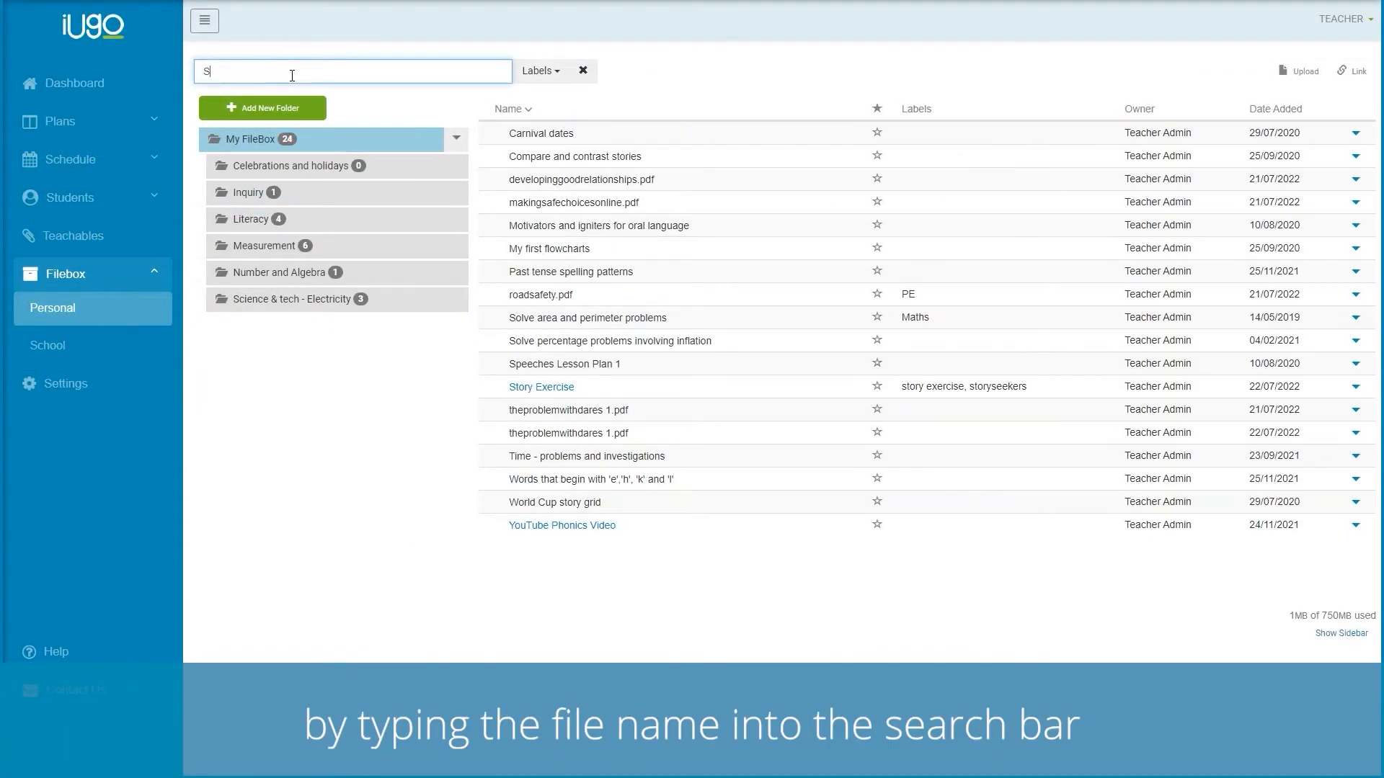
{"action": "double_click", "coordinate": [292, 75]}
{"action": "key", "text": "BackSpace"}
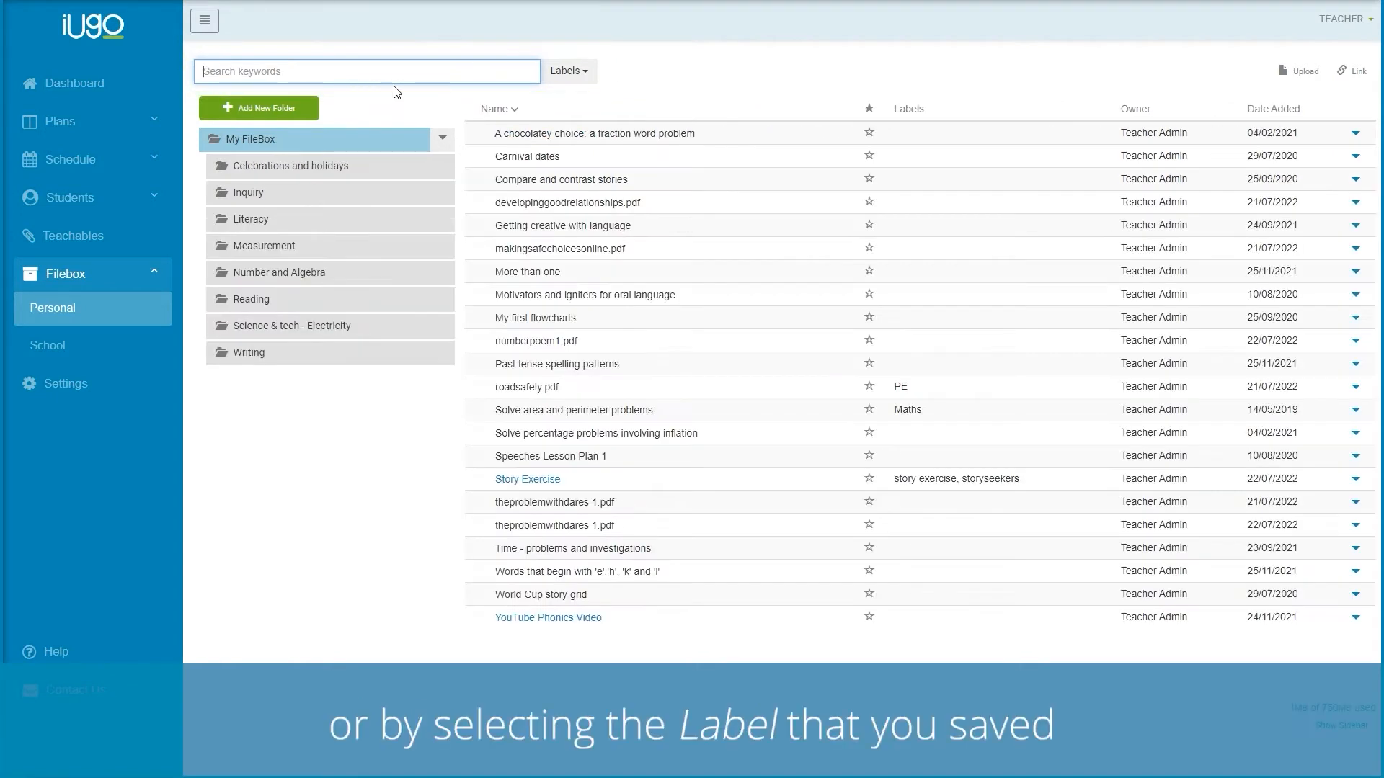
Step: Filter the Personal Filebox by the label "story exercise" and clear the filter
{"action": "left_click", "coordinate": [573, 79]}
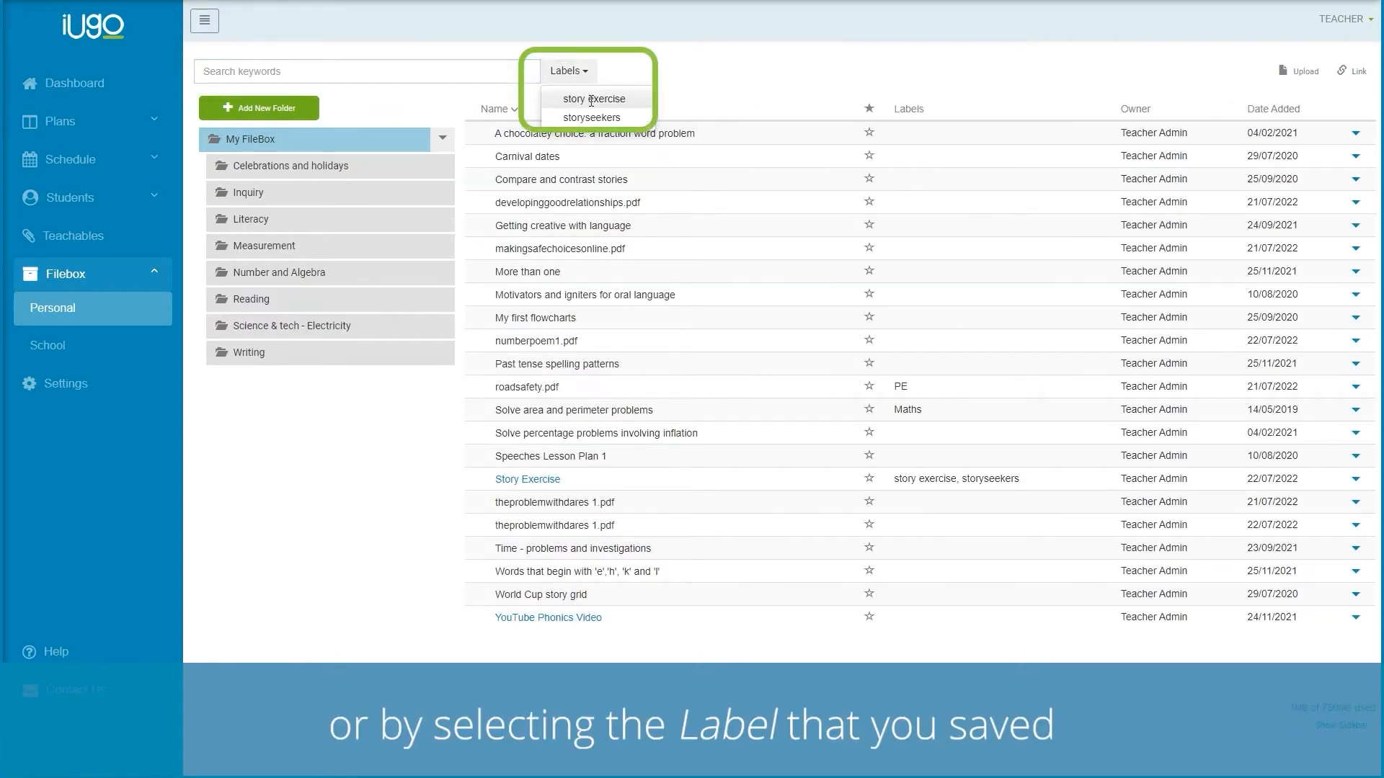
{"action": "left_click", "coordinate": [591, 100]}
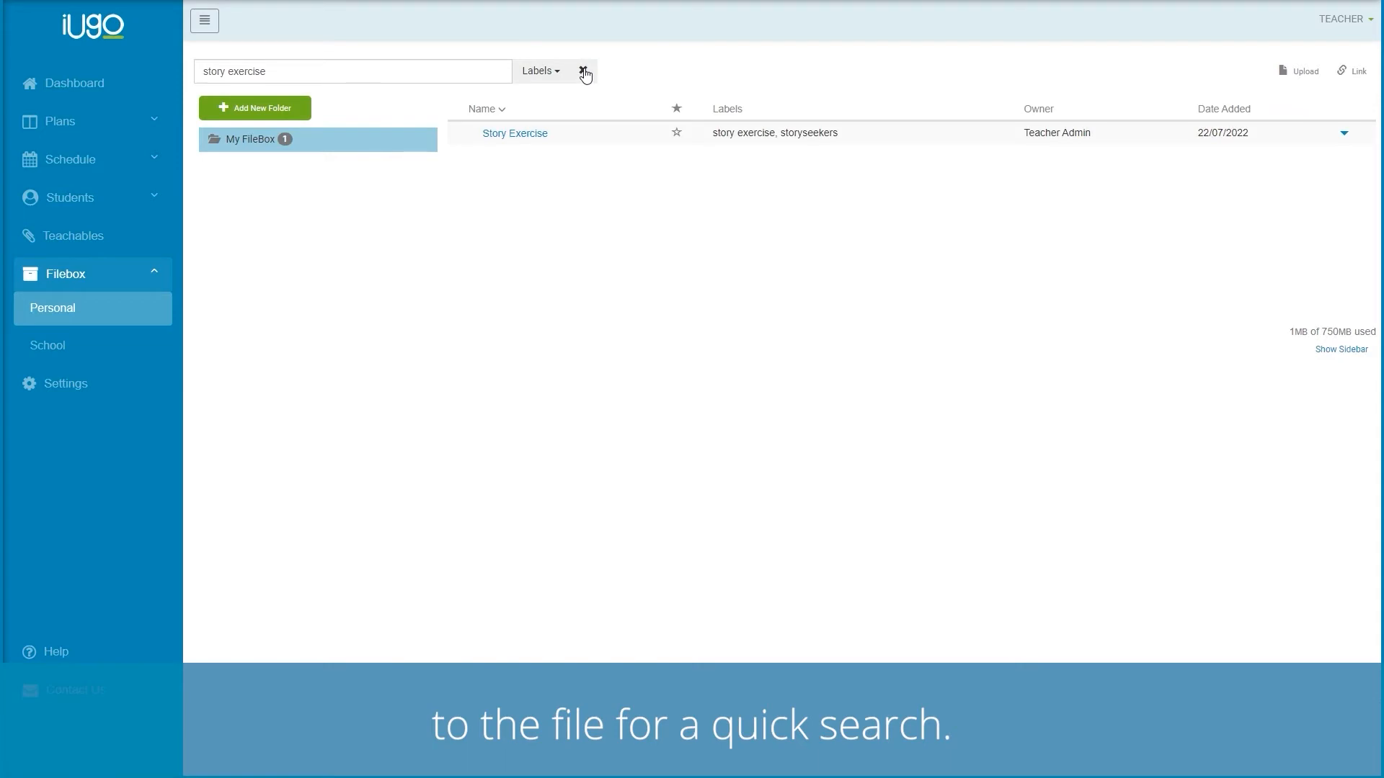
{"action": "left_click", "coordinate": [583, 70]}
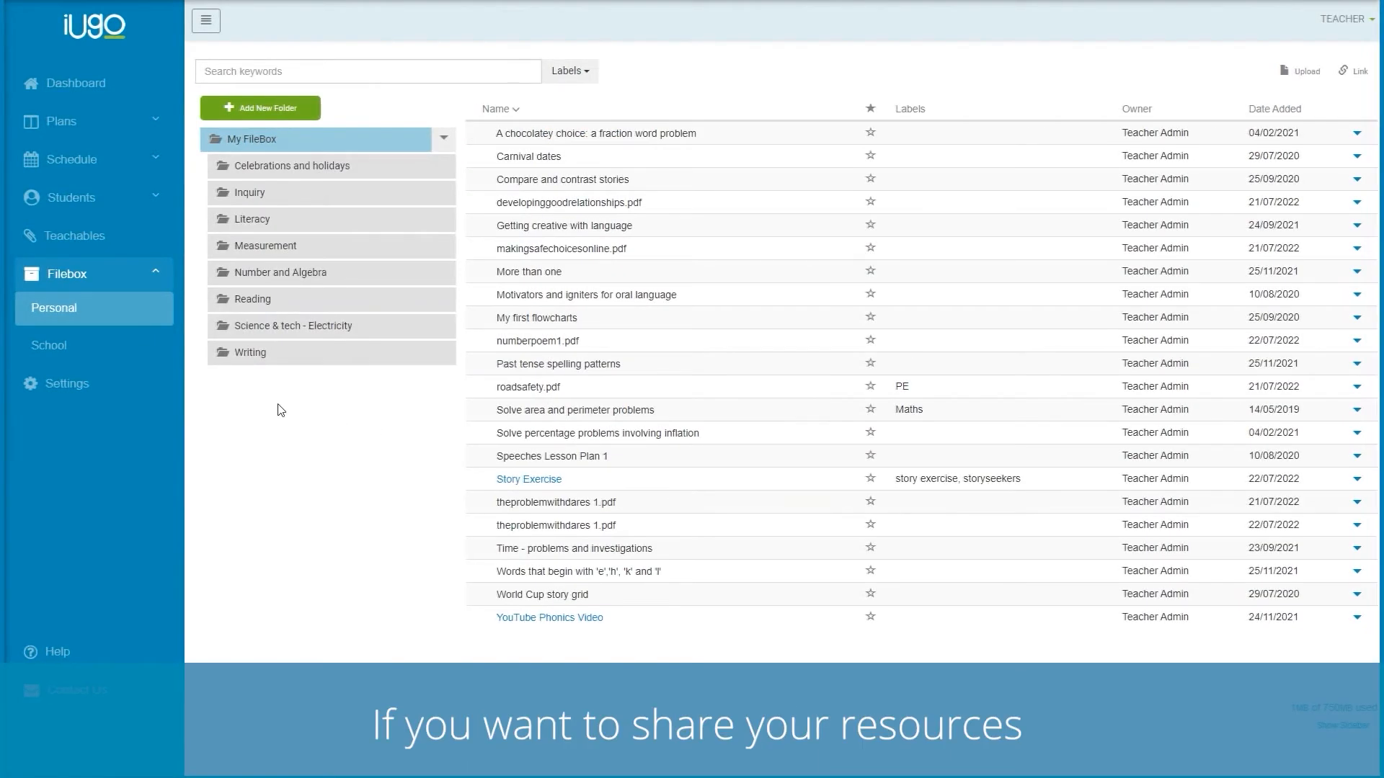
Step: Open the School Filebox and its Junior School folder
{"action": "left_click", "coordinate": [116, 353]}
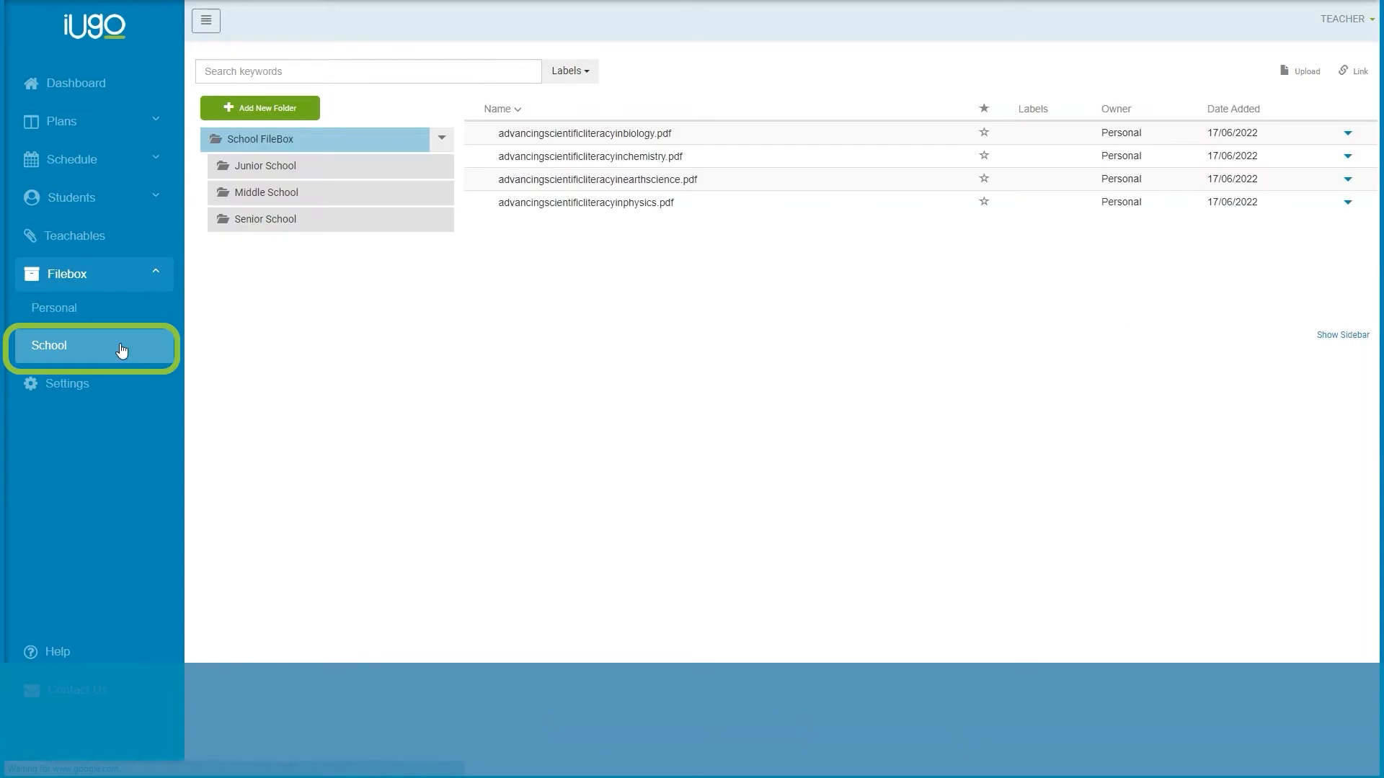
{"action": "left_click", "coordinate": [295, 178]}
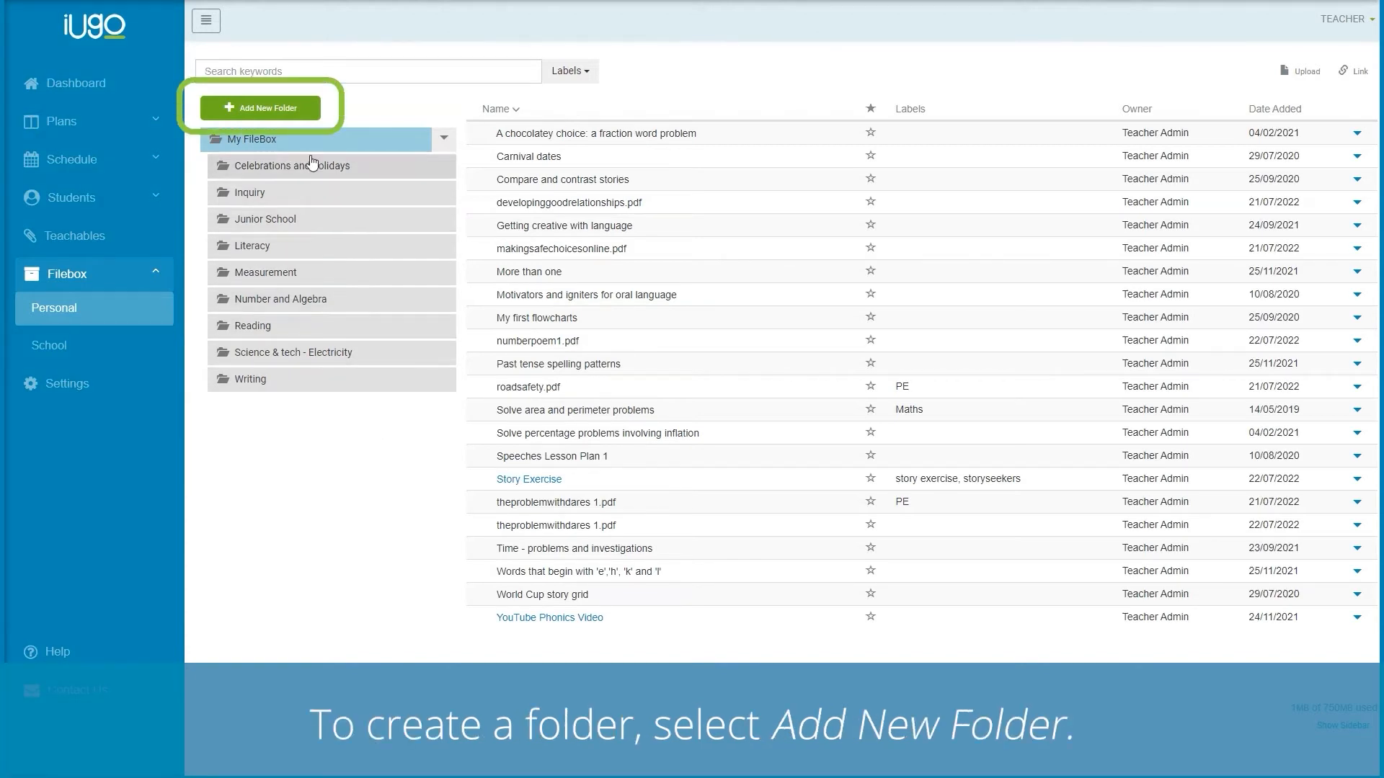
Step: Create a new folder named PE in the Personal Filebox
{"action": "left_click", "coordinate": [306, 111]}
{"action": "left_click", "coordinate": [415, 103]}
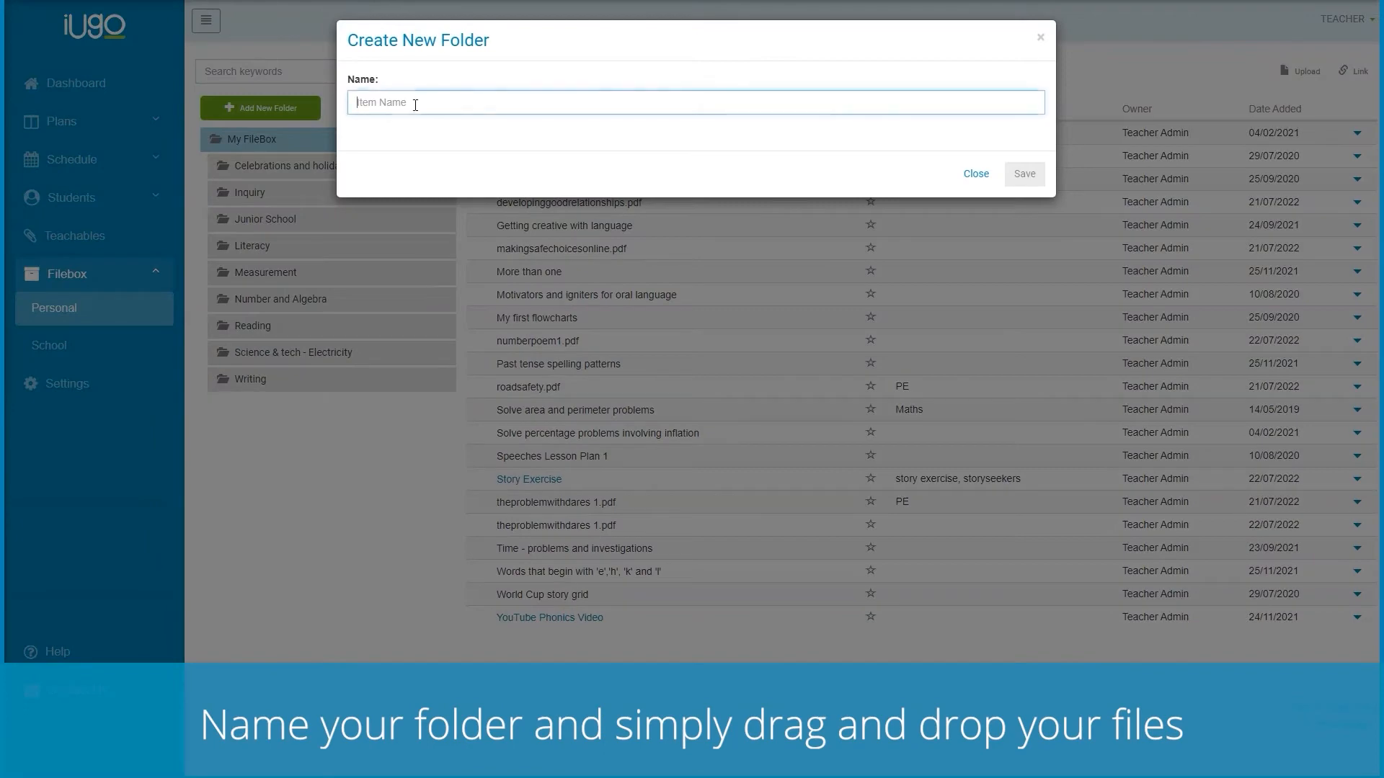
{"action": "type", "text": "PE"}
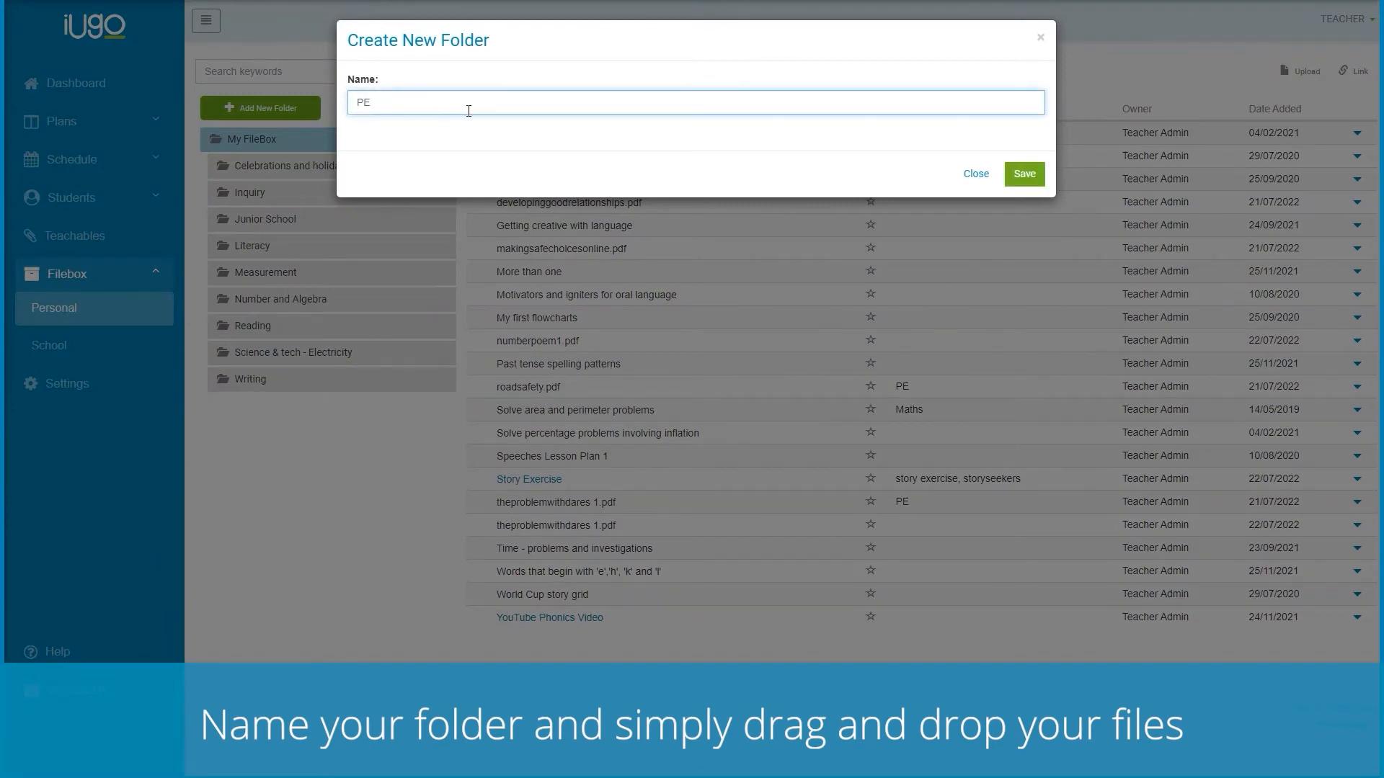
{"action": "left_click", "coordinate": [1019, 174]}
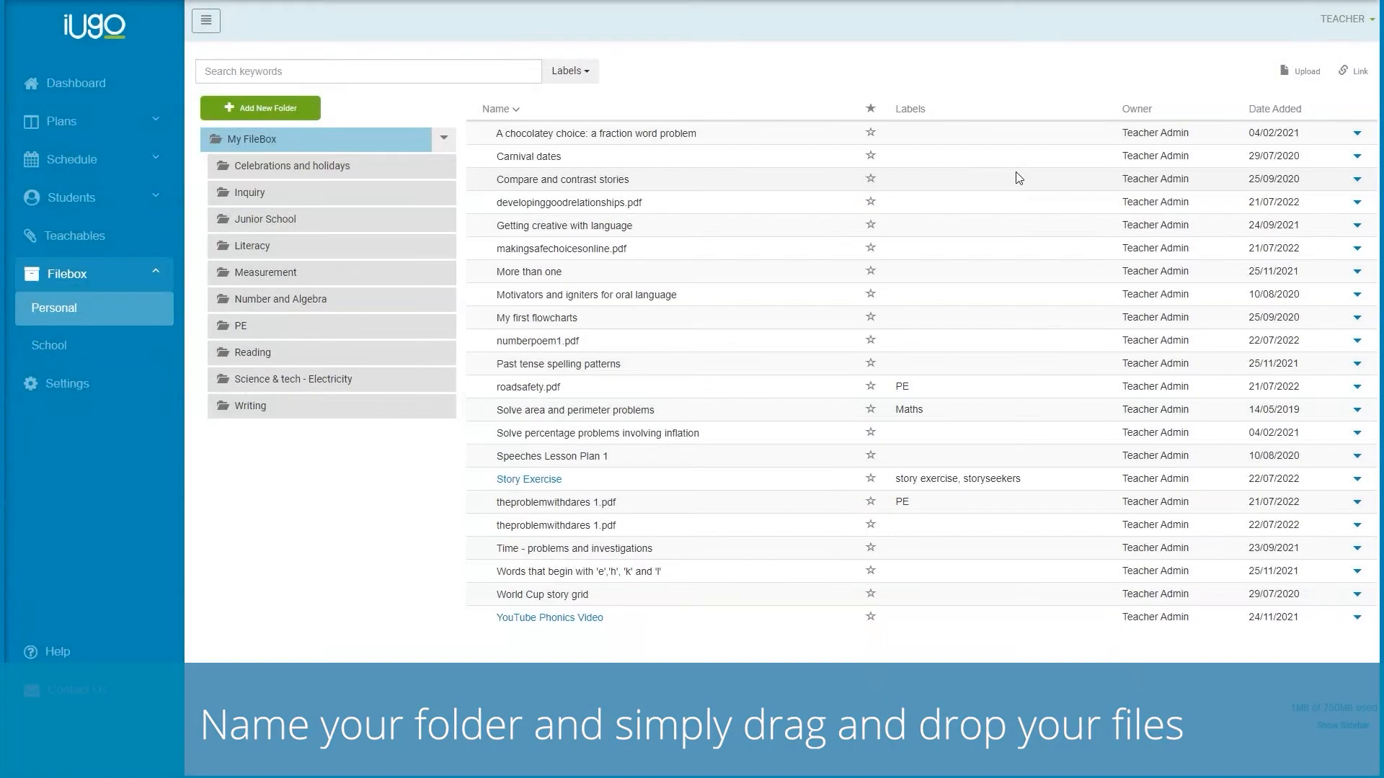
Step: Move roadsafety.pdf and the PE-labelled theproblemwithdares 1.pdf into the PE folder, and nest PE under Junior School
{"action": "left_click_drag", "start_coordinate": [560, 389], "coordinate": [303, 325]}
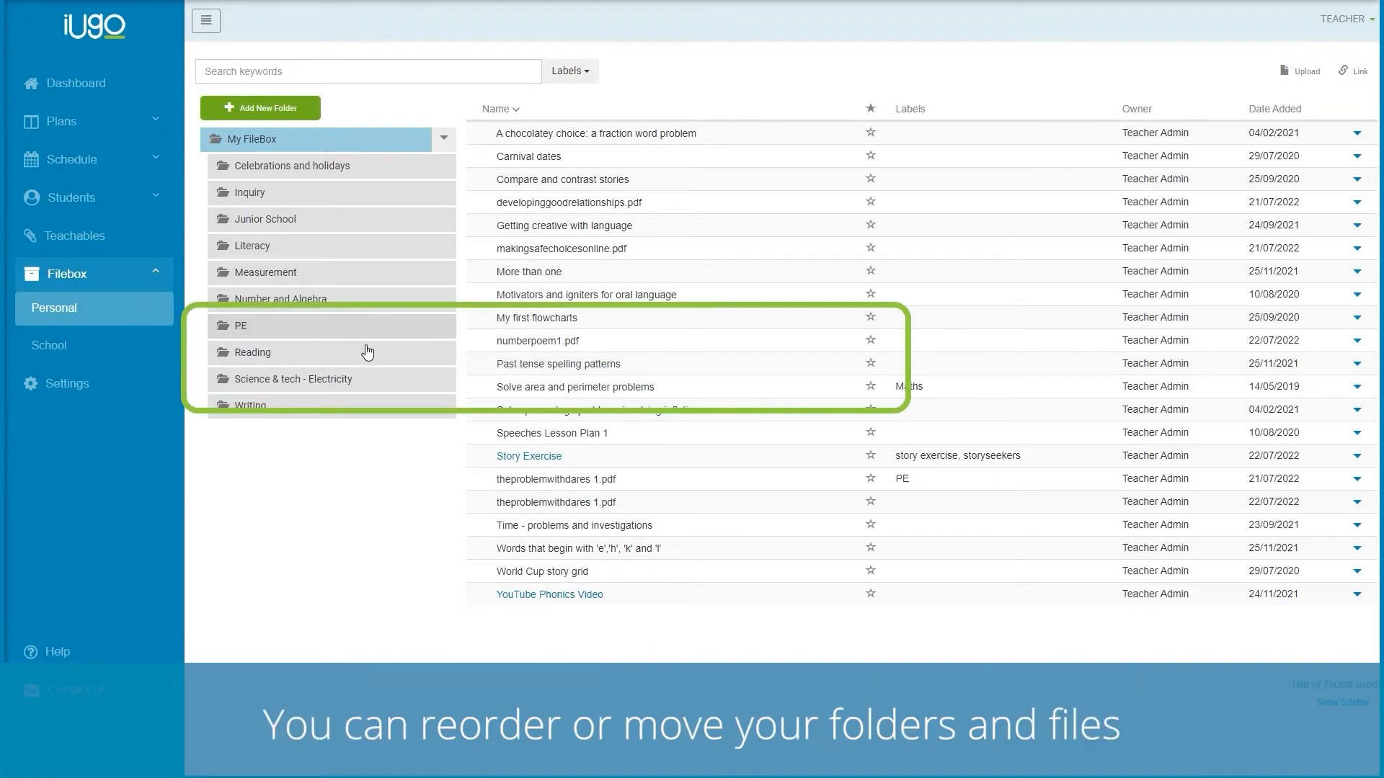
{"action": "left_click_drag", "start_coordinate": [565, 479], "coordinate": [345, 235]}
{"action": "left_click_drag", "start_coordinate": [345, 235], "coordinate": [345, 232]}
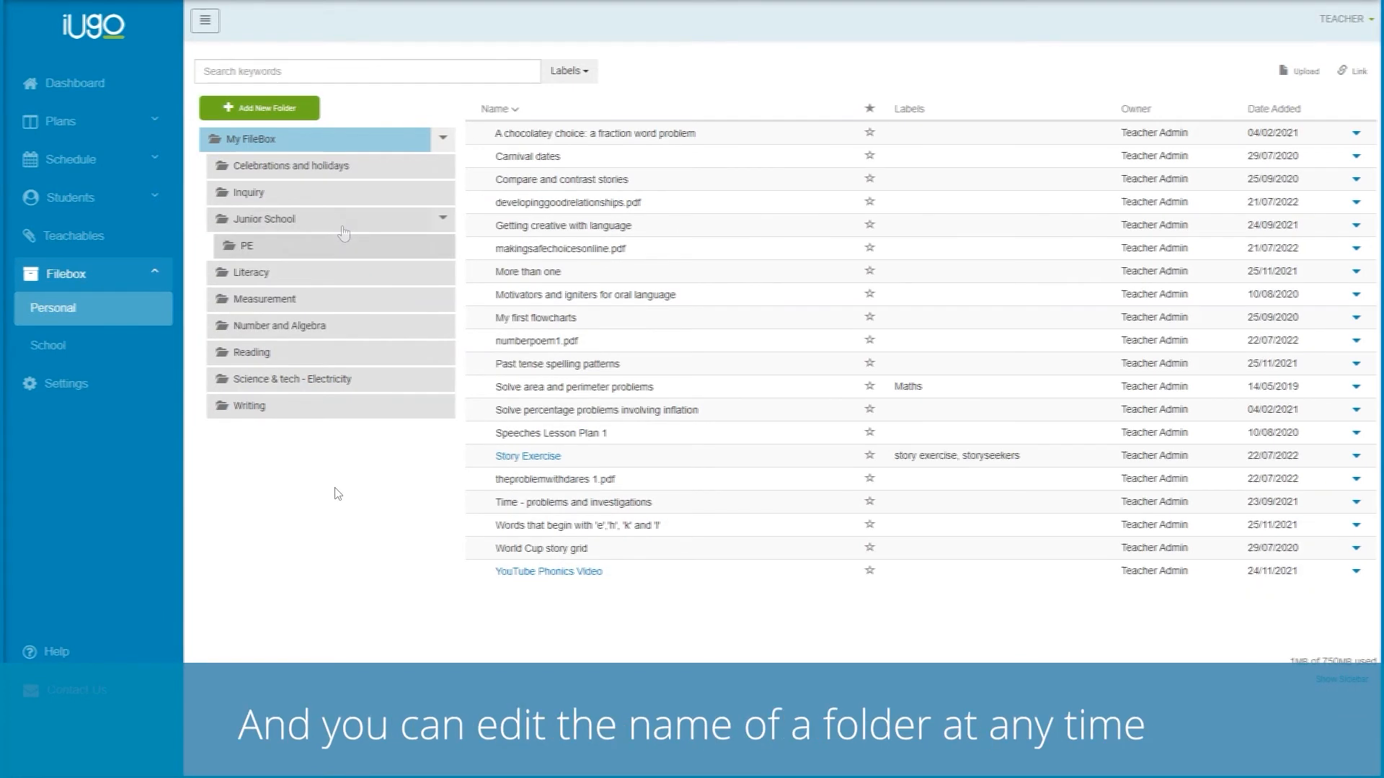
Step: View the edit options of the PE folder and close them without saving
{"action": "left_click", "coordinate": [314, 248]}
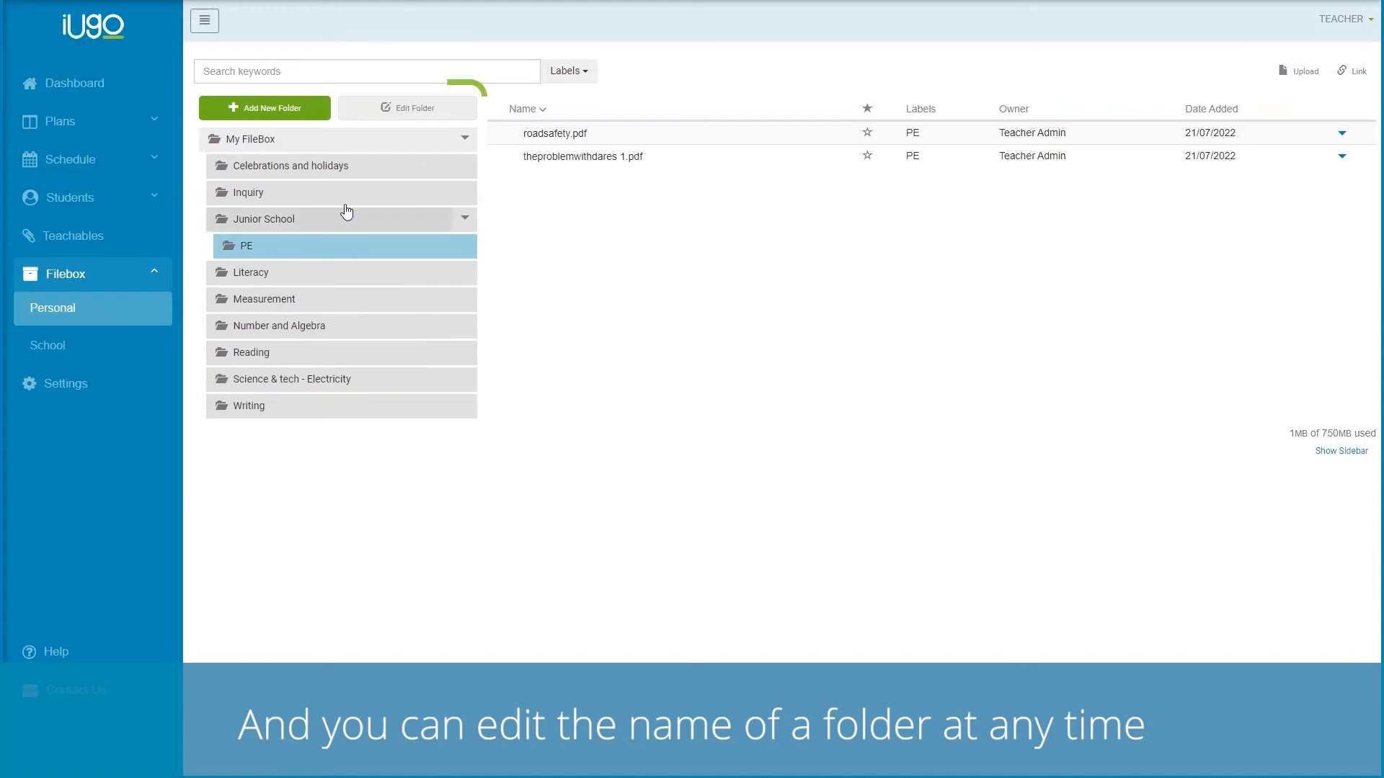
{"action": "left_click", "coordinate": [401, 109]}
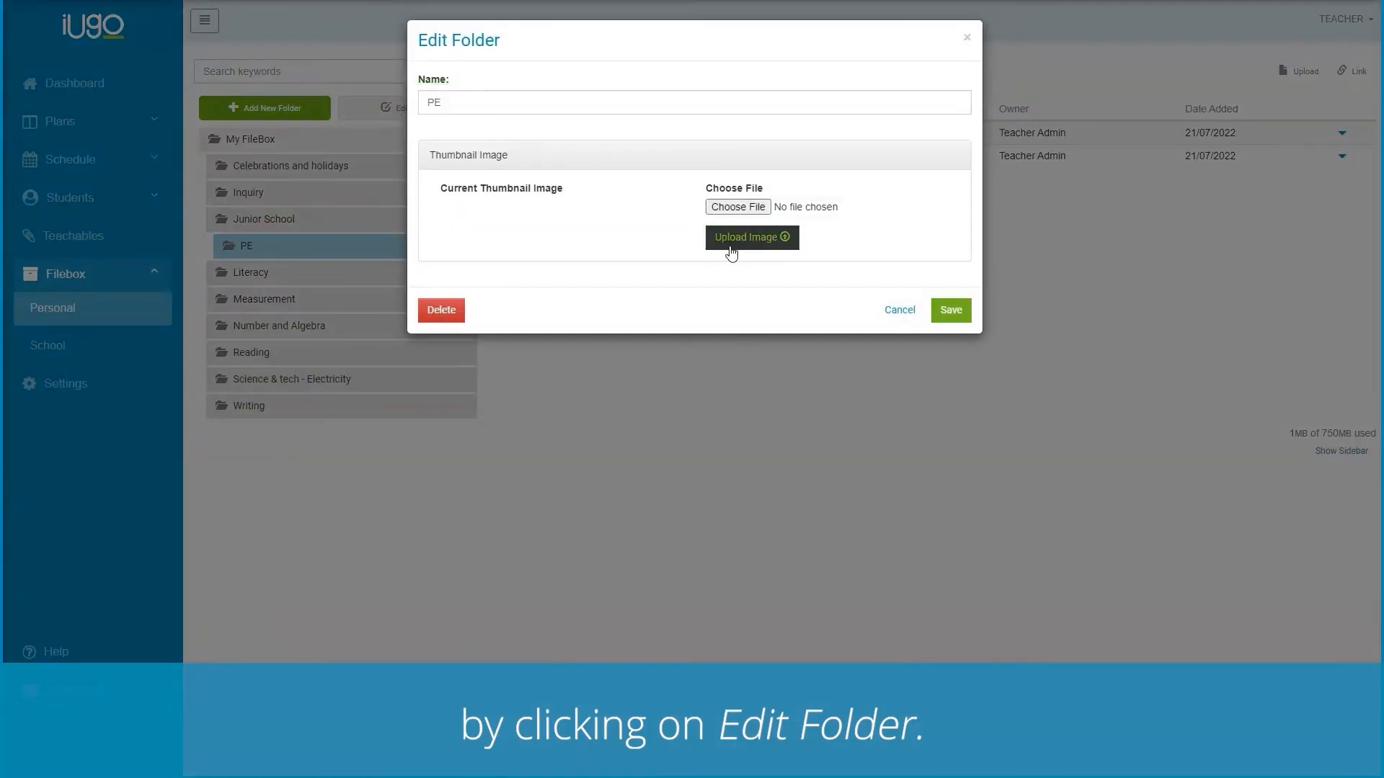
{"action": "left_click", "coordinate": [898, 310]}
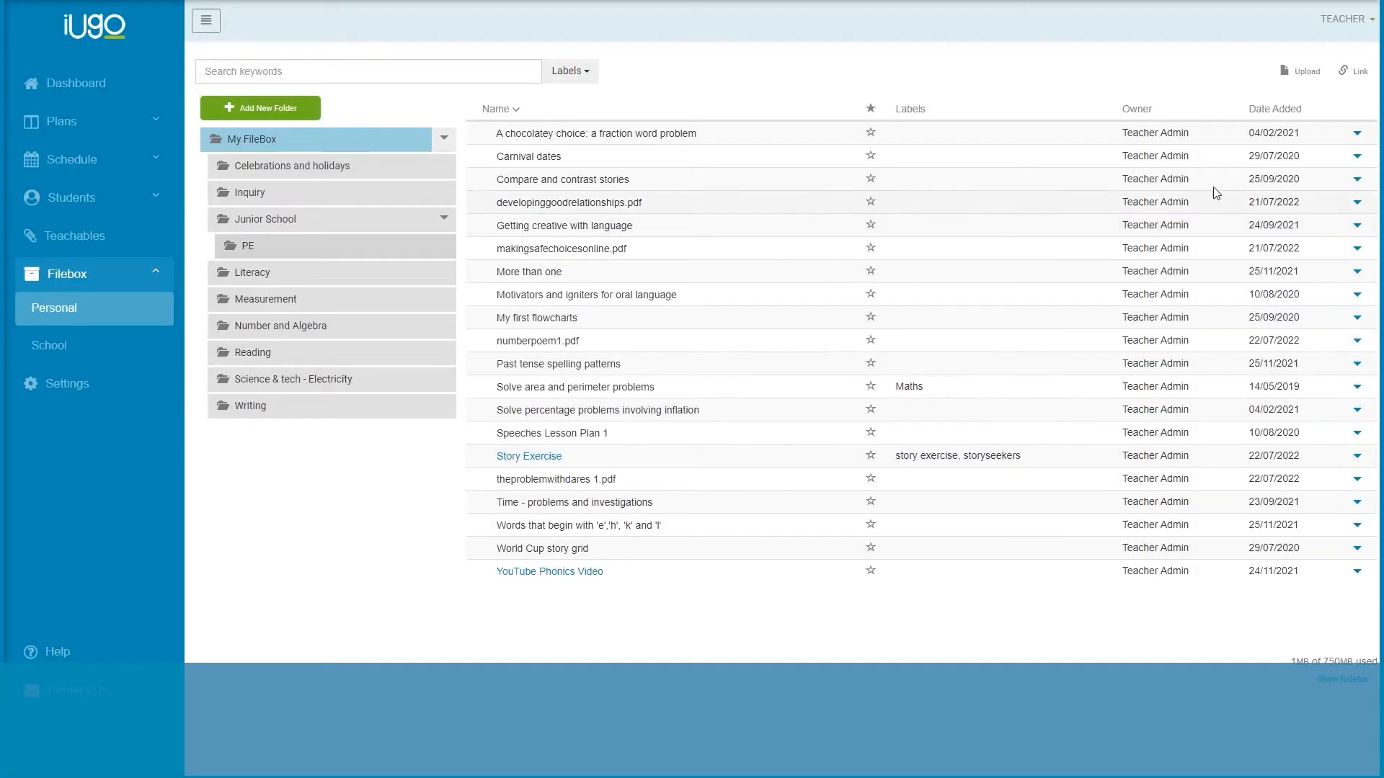
Step: Sort the Personal Filebox files by date added, newest first, and open the actions for the Story Exercise link
{"action": "left_click", "coordinate": [1268, 112]}
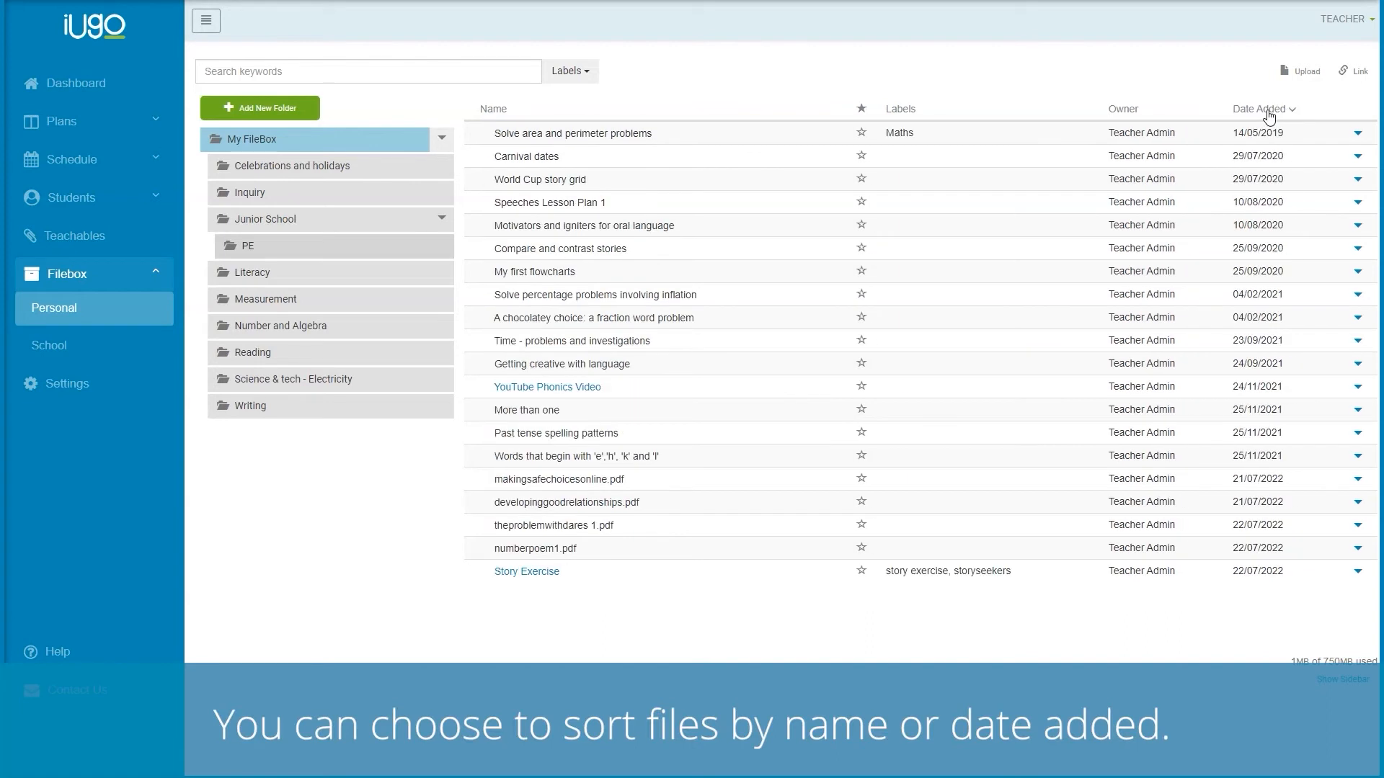
{"action": "left_click", "coordinate": [1268, 111]}
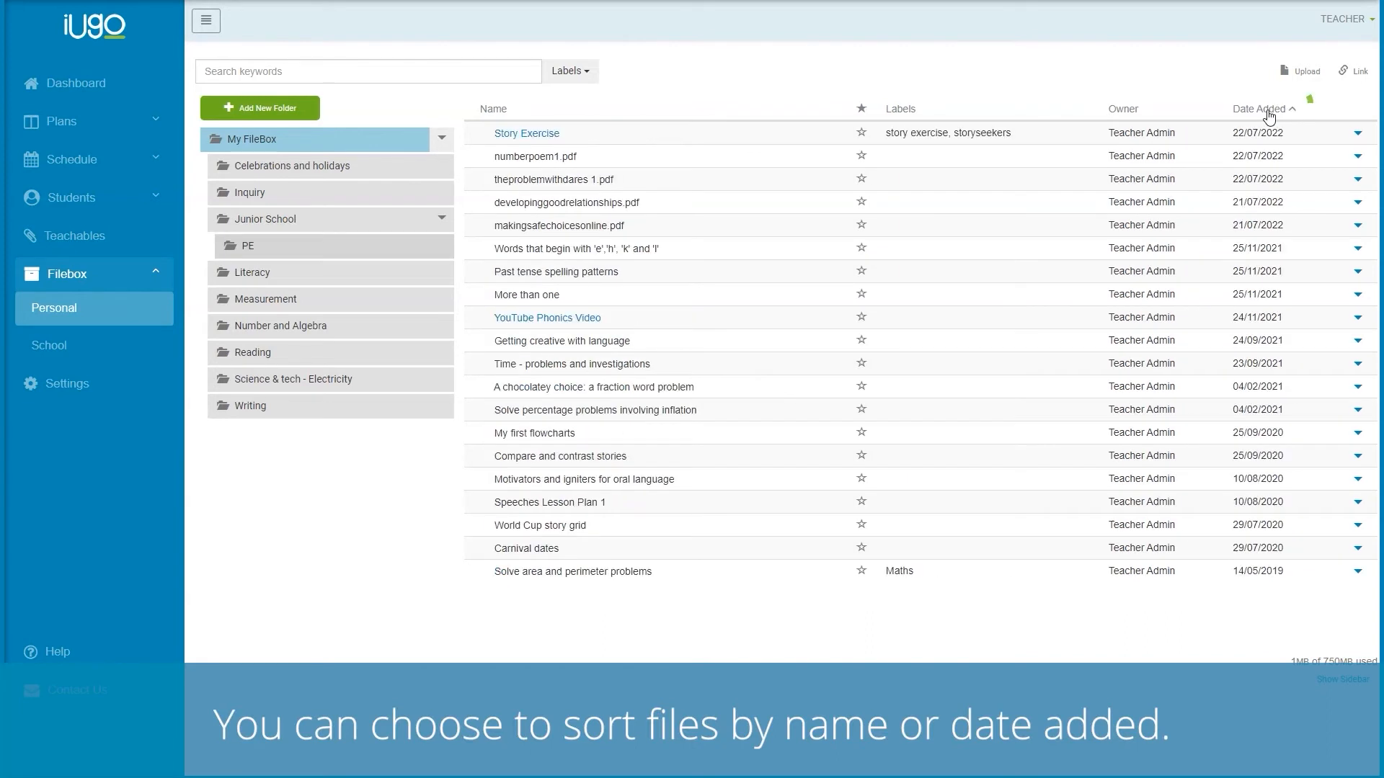
{"action": "left_click", "coordinate": [1356, 137]}
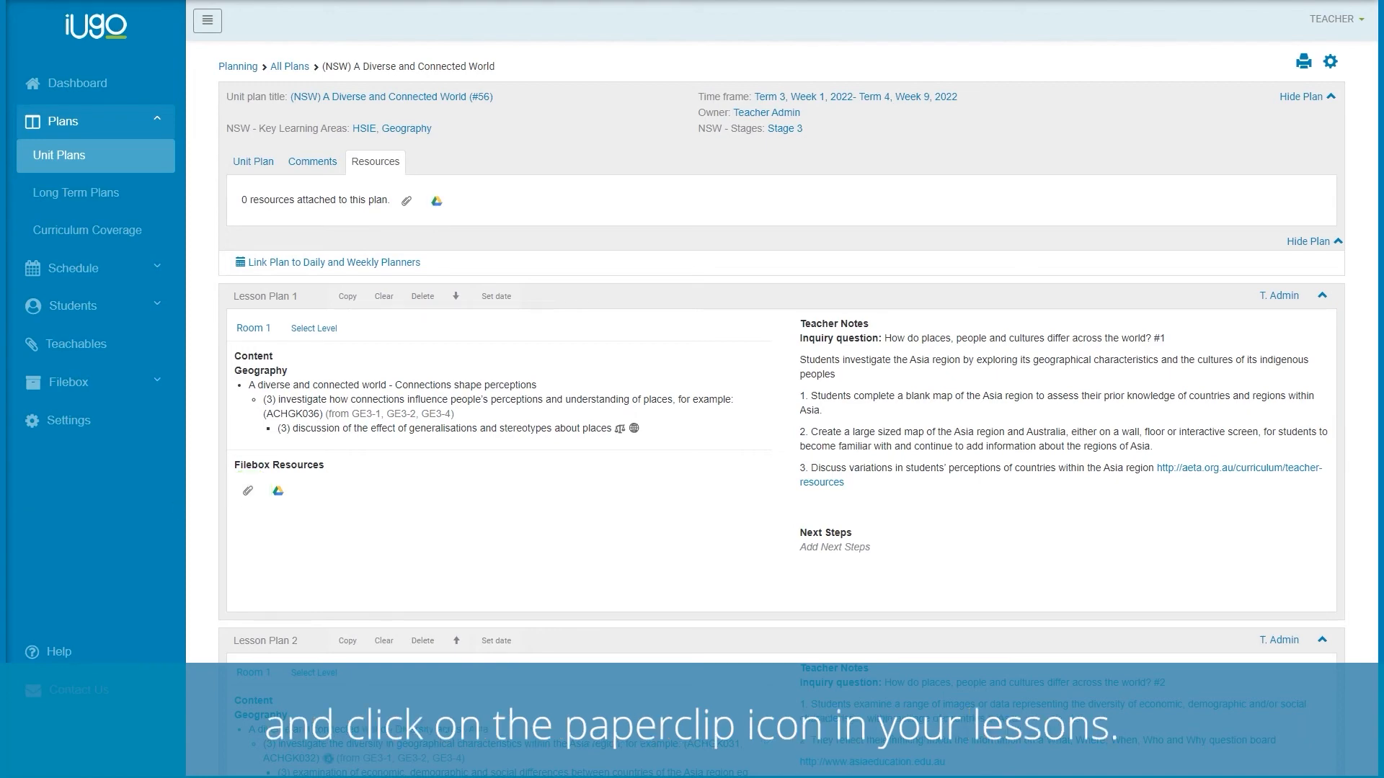
Step: Attach Compare and contrast stories, developinggoodrelationships.pdf and Getting creative with language from My FileBox to Lesson Plan 1
{"action": "left_click", "coordinate": [247, 491]}
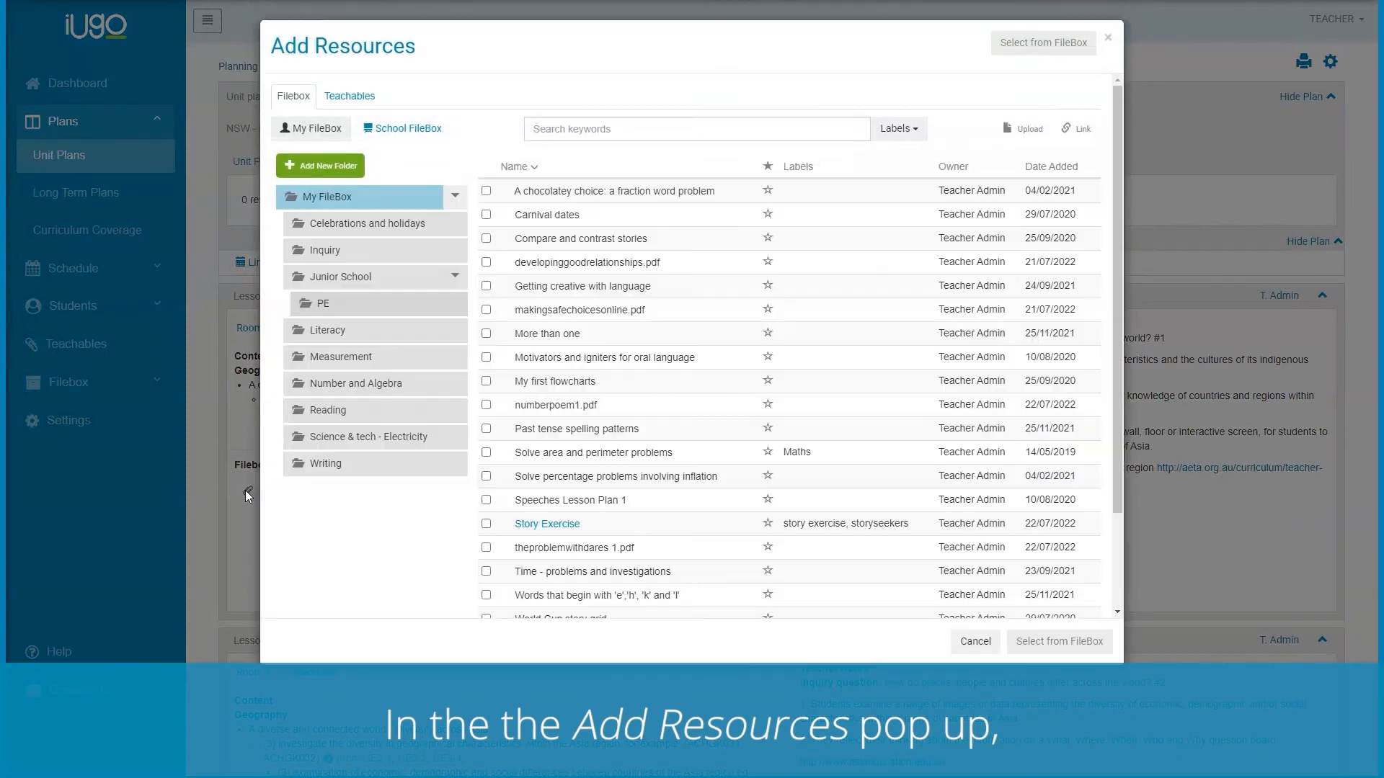
{"action": "left_click", "coordinate": [486, 238]}
{"action": "left_click", "coordinate": [485, 262]}
{"action": "left_click", "coordinate": [485, 286]}
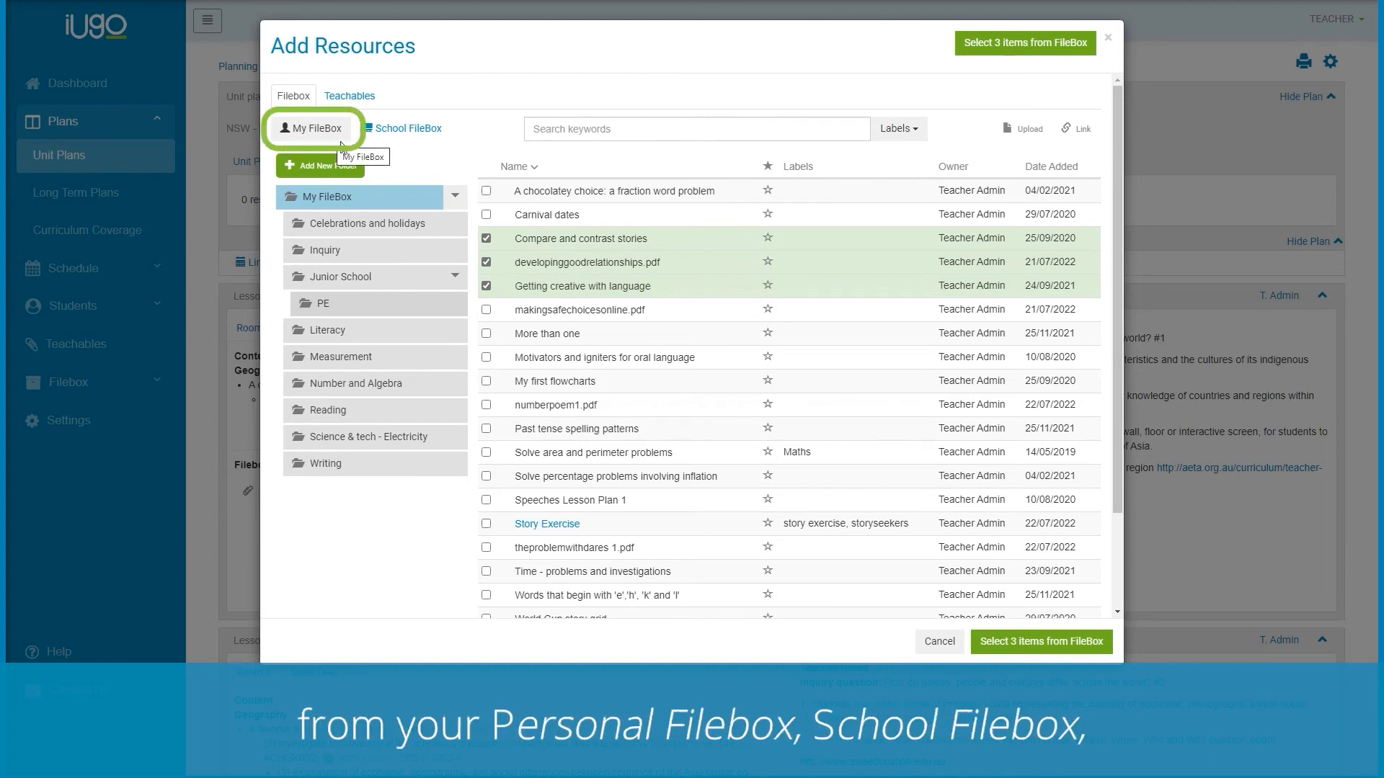
{"action": "left_click", "coordinate": [406, 134]}
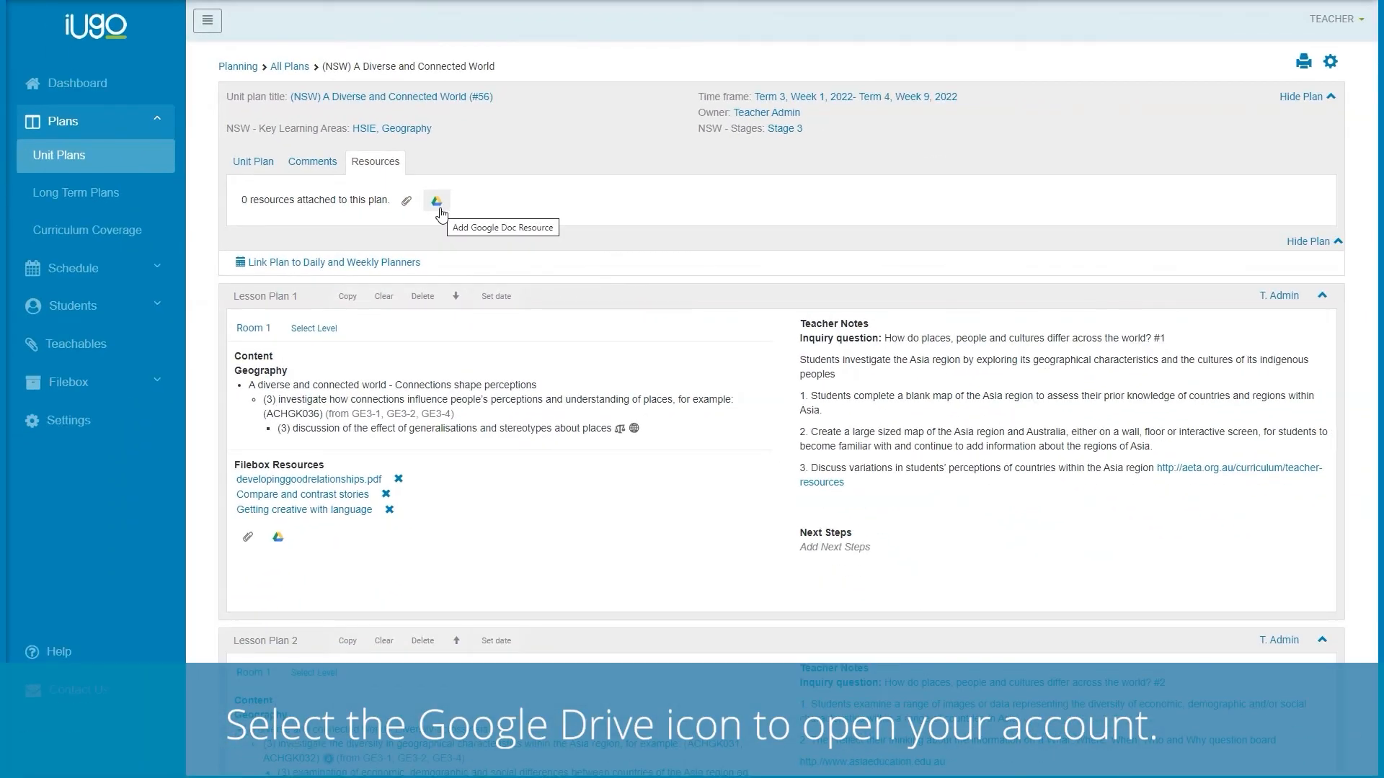
Step: Attach the-problem-with-dares (1).pdf and road-safety.pdf from the Phys Education folder in Google Drive to the unit plan's resources
{"action": "left_click", "coordinate": [437, 202]}
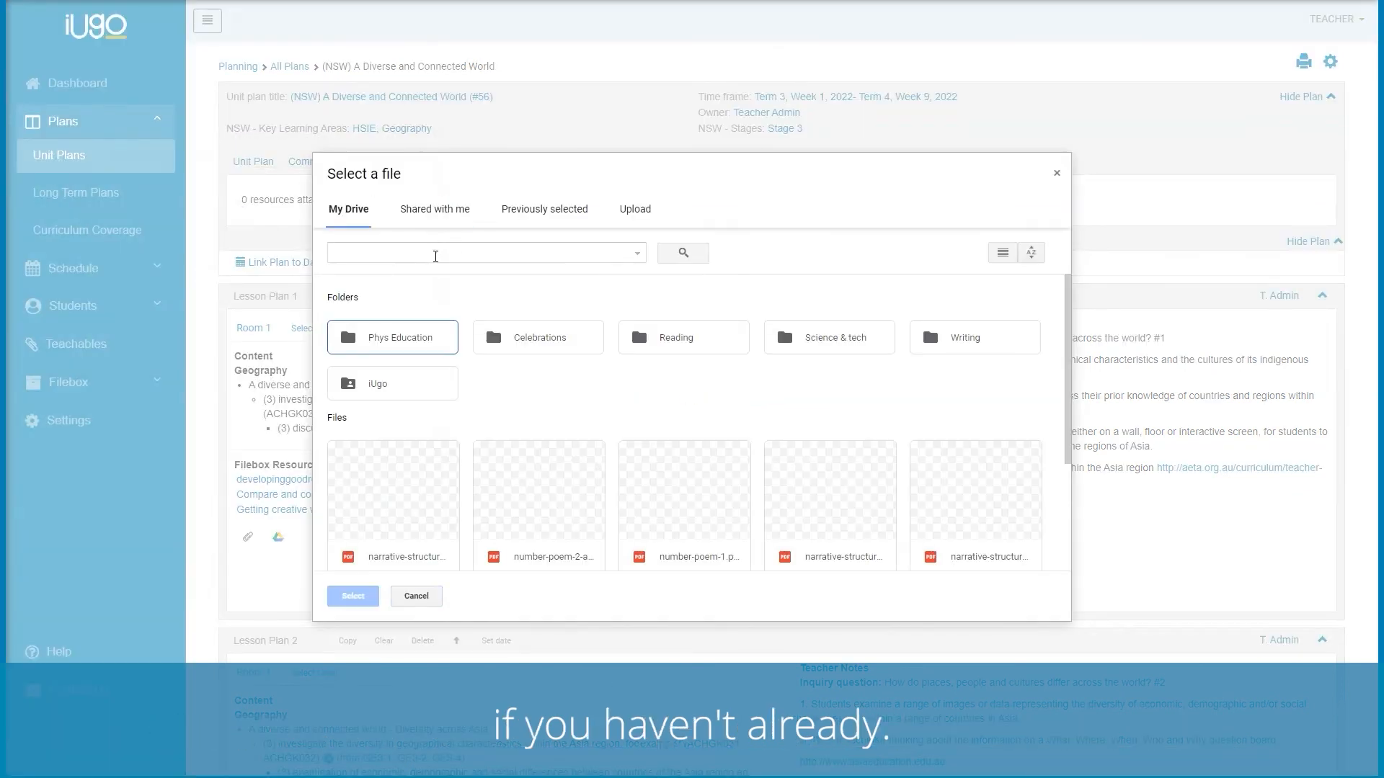
{"action": "double_click", "coordinate": [418, 337]}
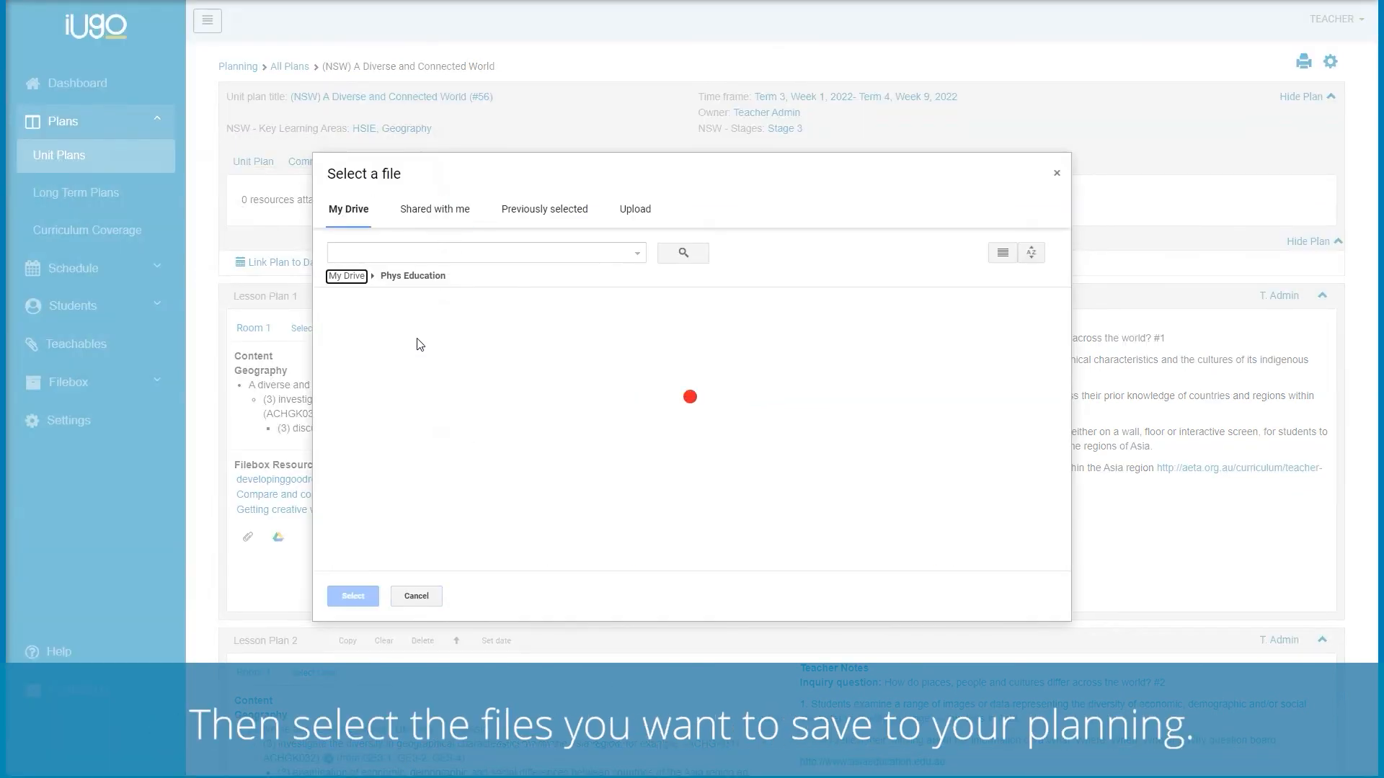
{"action": "left_click", "coordinate": [415, 366]}
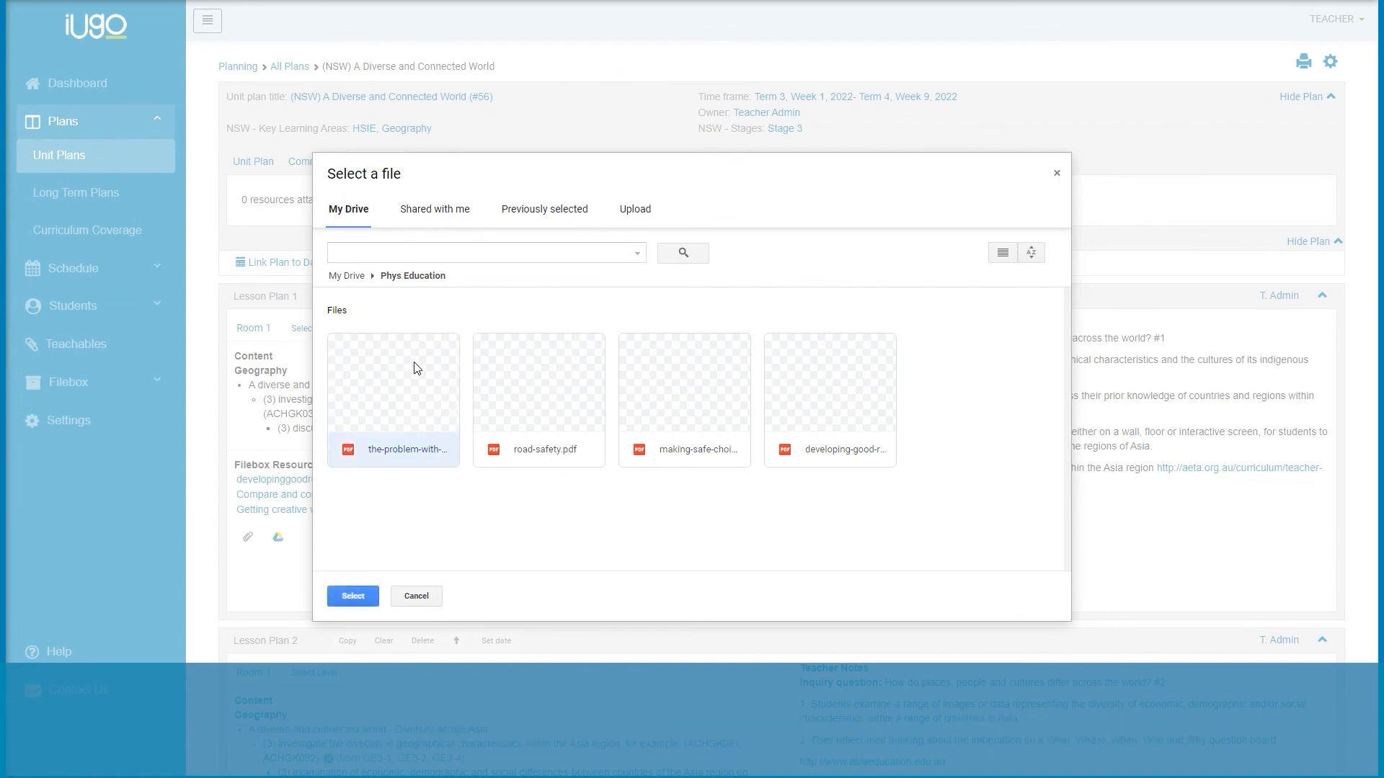
{"action": "left_click", "coordinate": [512, 382]}
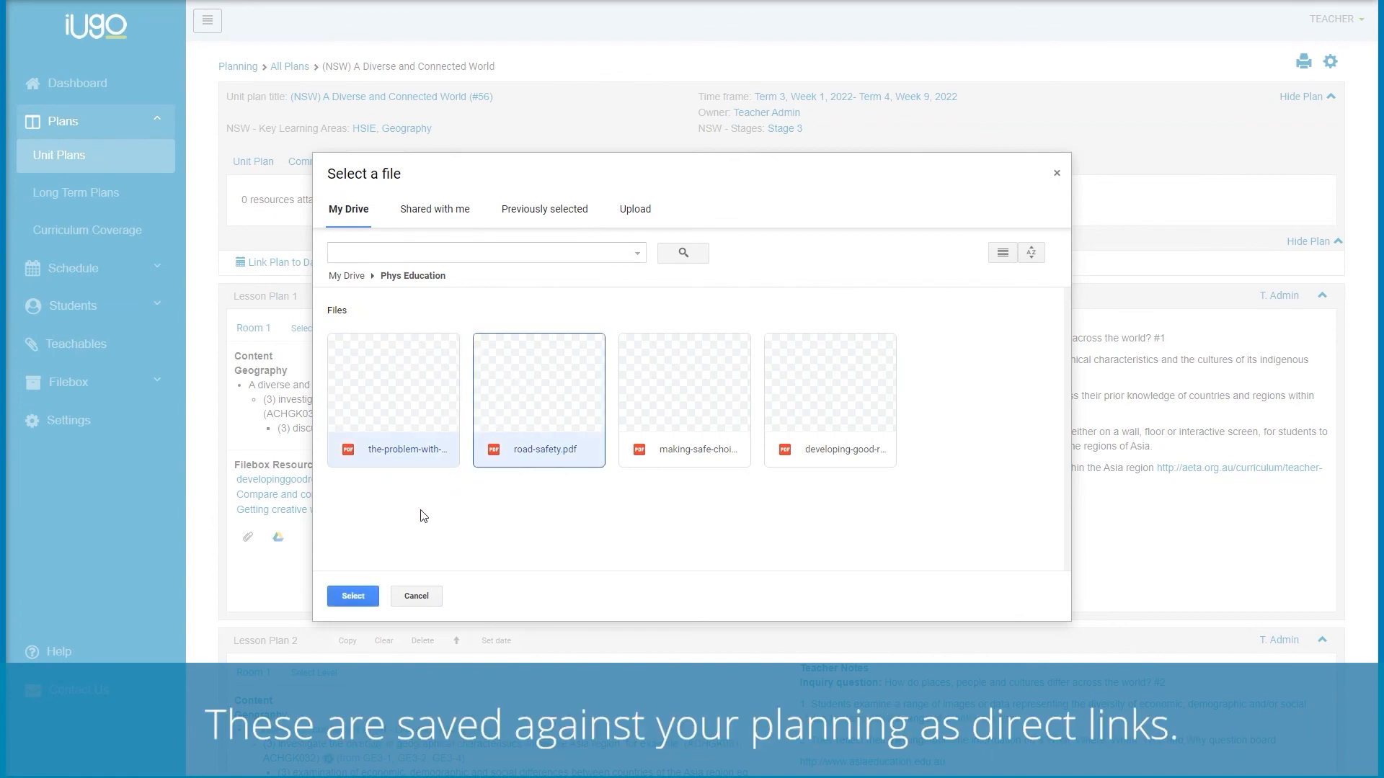
{"action": "left_click", "coordinate": [360, 596]}
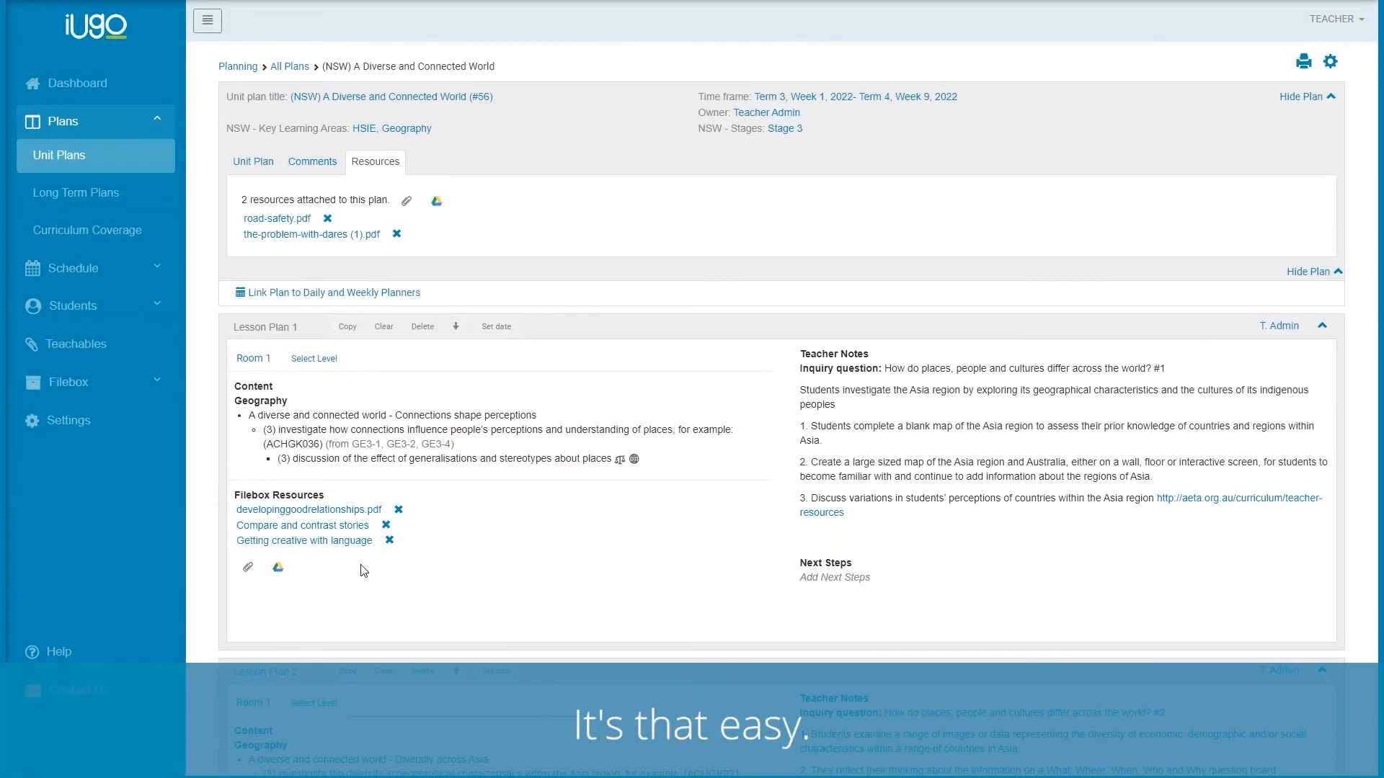